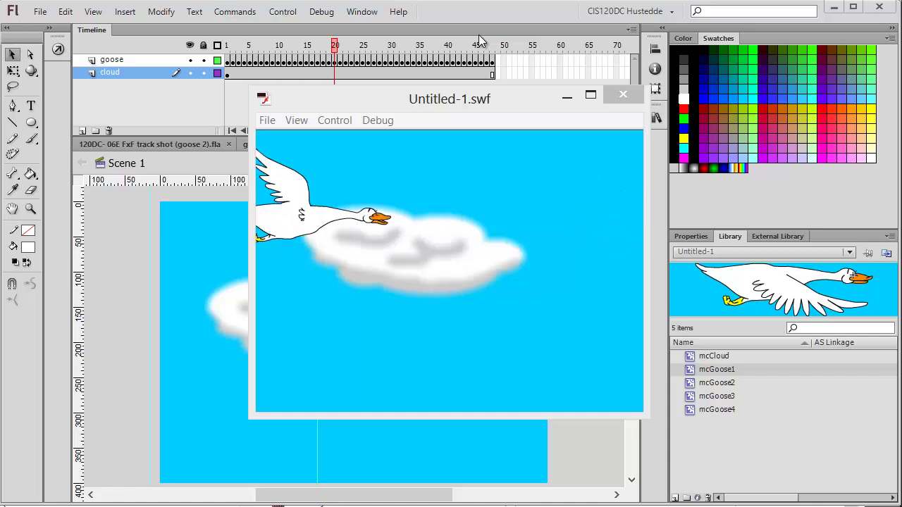
- Close the Untitled-1.swf goose-and-cloud test preview window
left_click(623, 97)
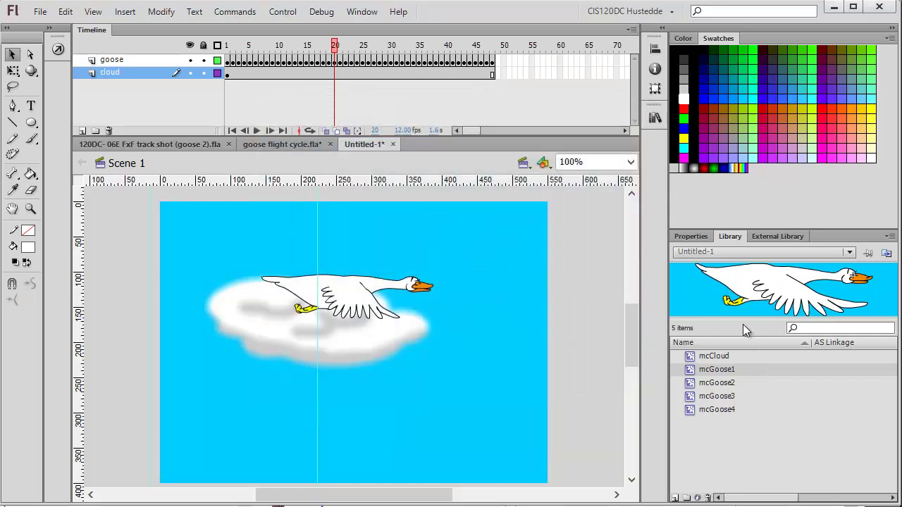
- Copy the five library symbols, mcCloud through mcGoose4
left_click(717, 357)
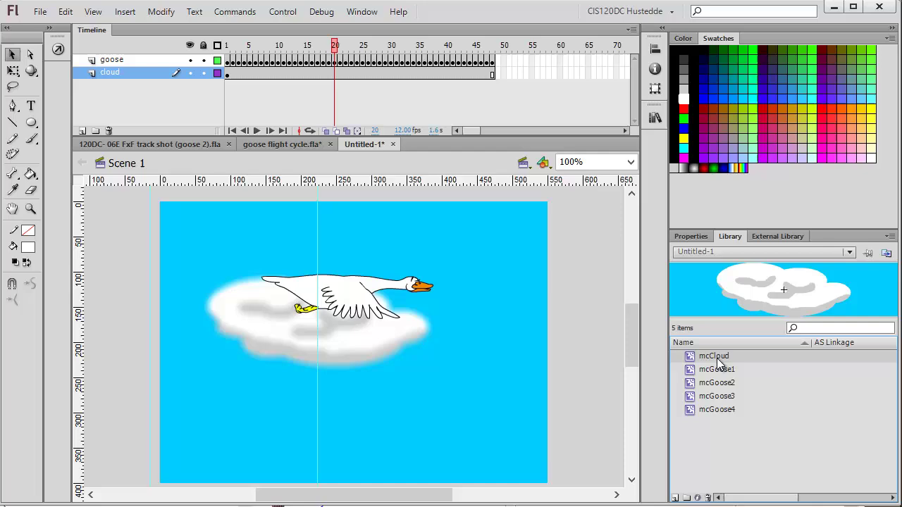
left_click(721, 410, "shift")
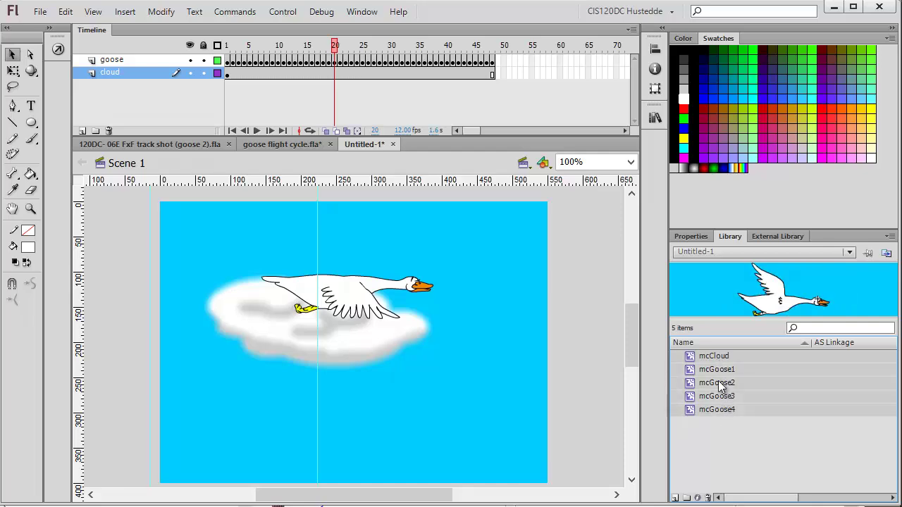
right_click(718, 357)
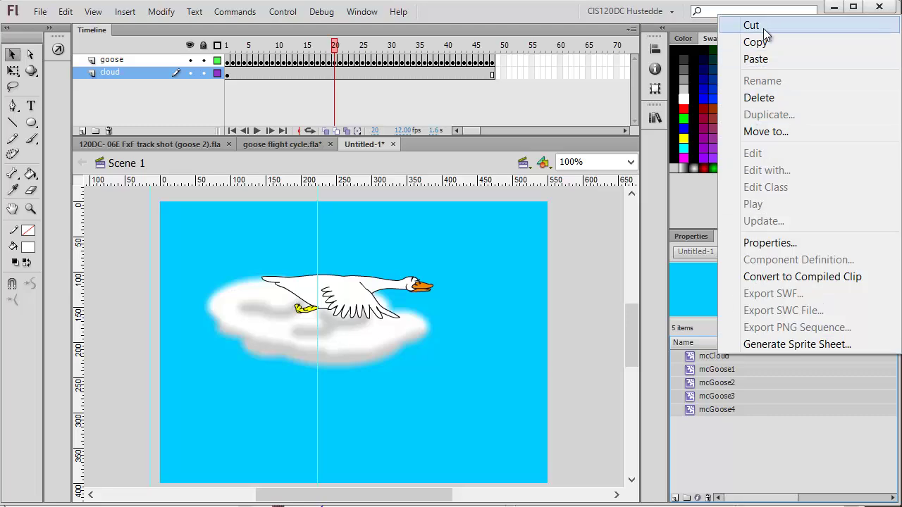
left_click(755, 41)
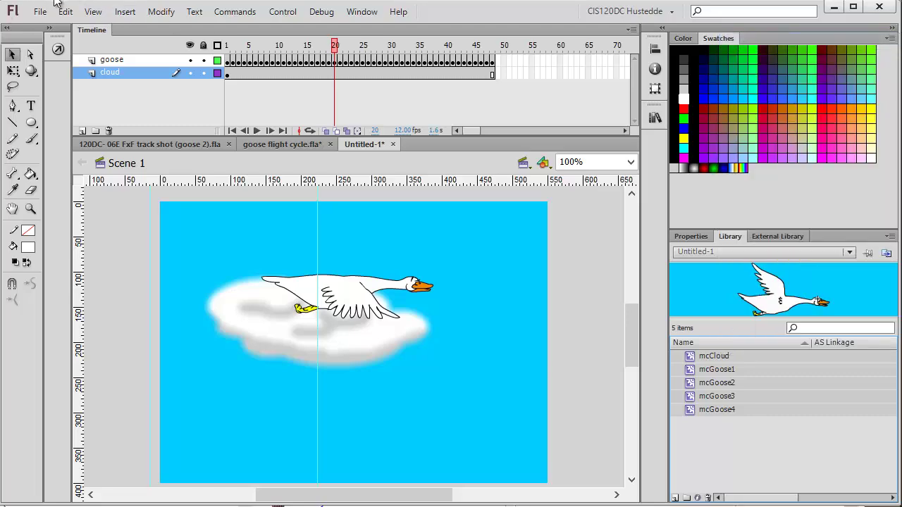
- Create a new document with a blue stage background and a 12 fps frame rate
left_click(39, 11)
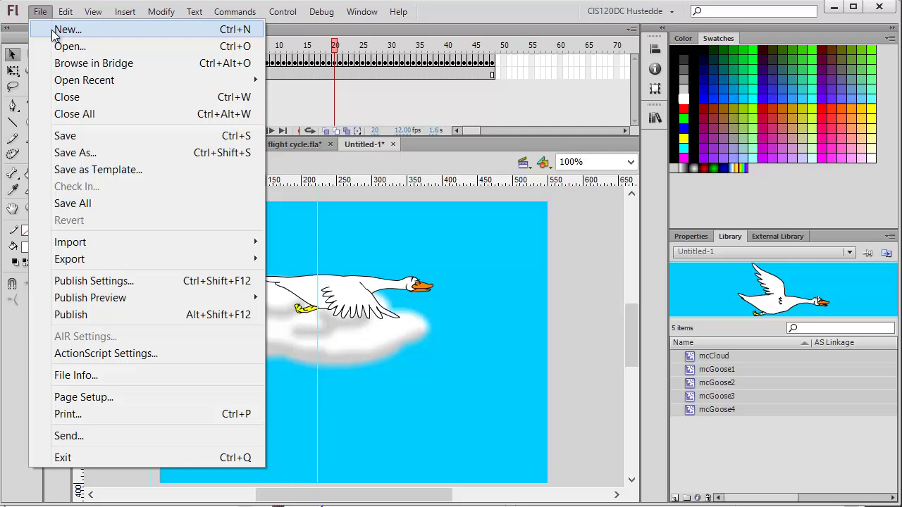
left_click(67, 29)
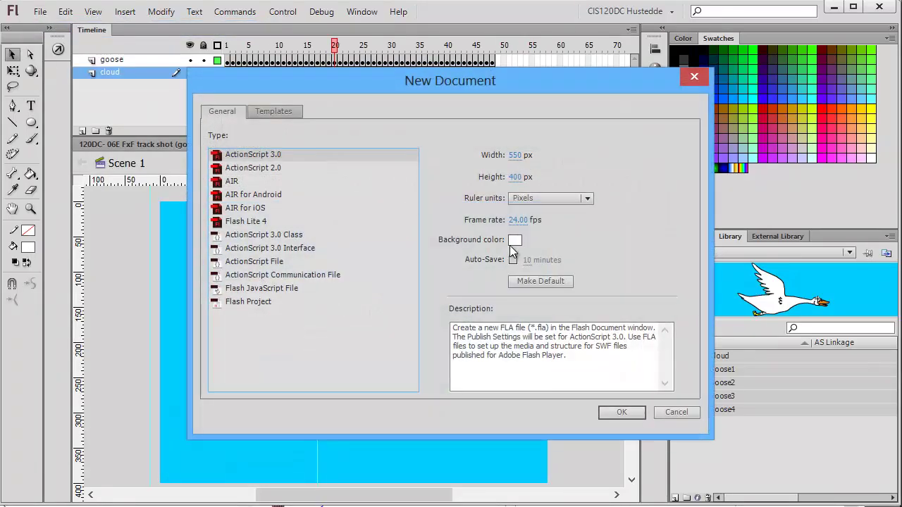
left_click(515, 240)
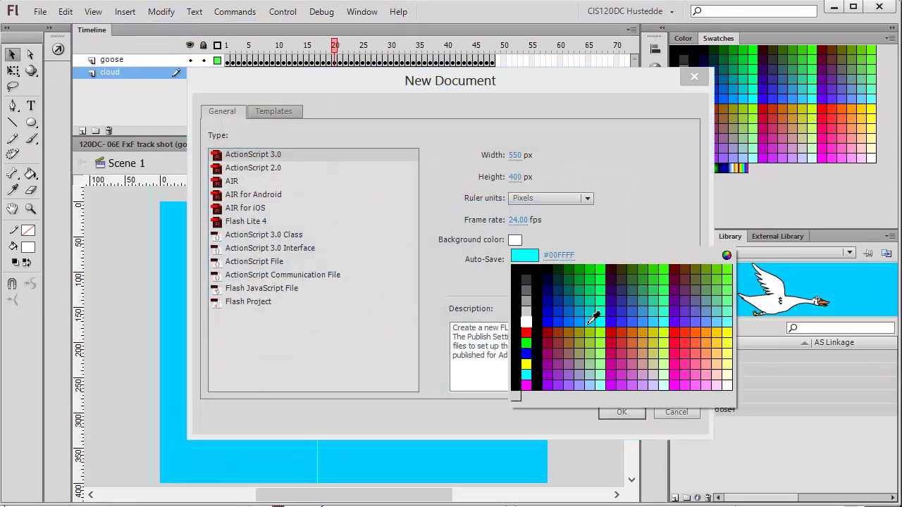
left_click(590, 322)
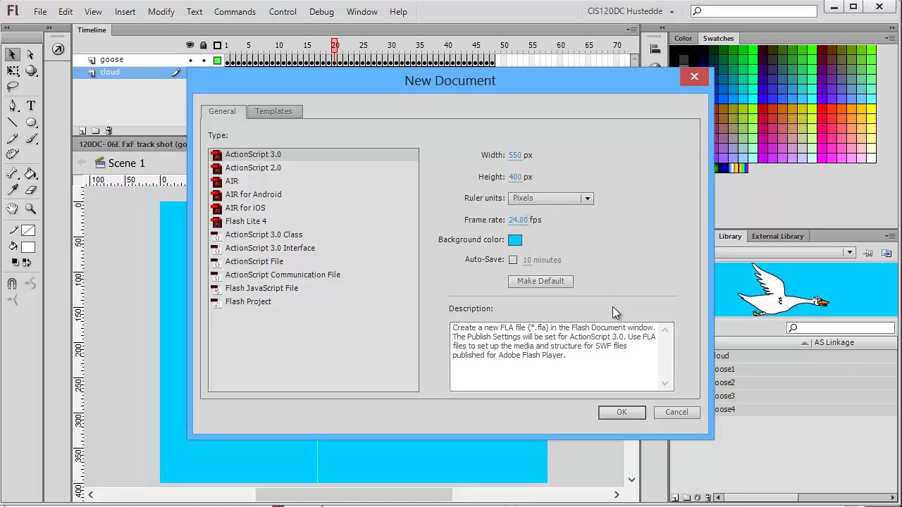
left_click(518, 220)
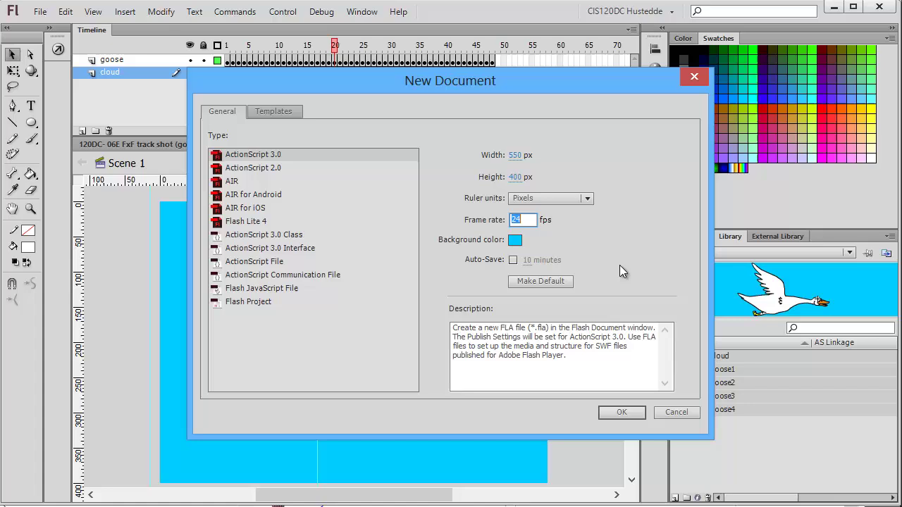
type("24")
key("BackSpace")
key("BackSpace")
type("12")
left_click(624, 414)
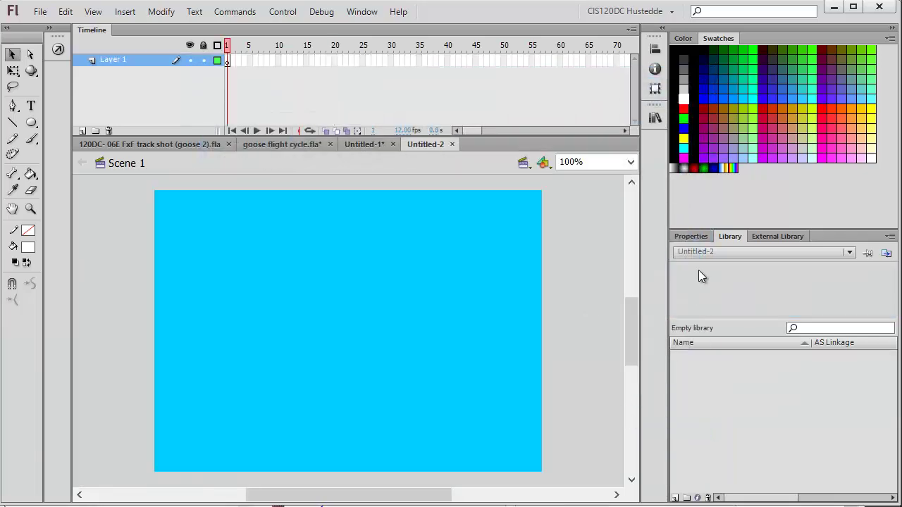
- Paste the copied symbols into Untitled-2 and delete the pasted artwork from the stage
right_click(710, 378)
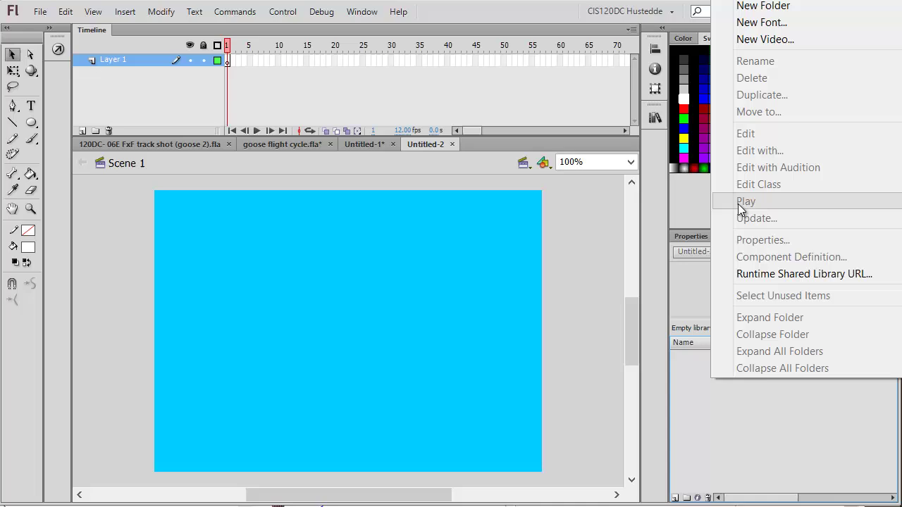
left_click(421, 302)
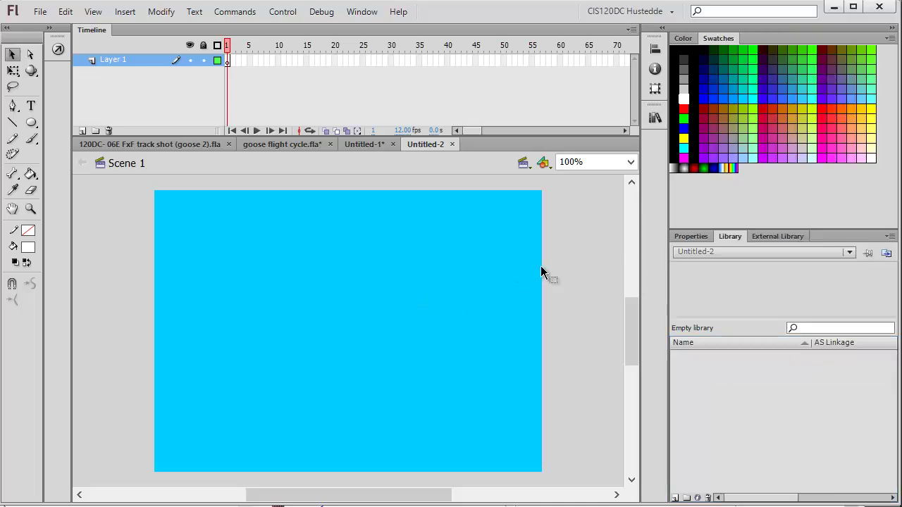
key("ctrl+v")
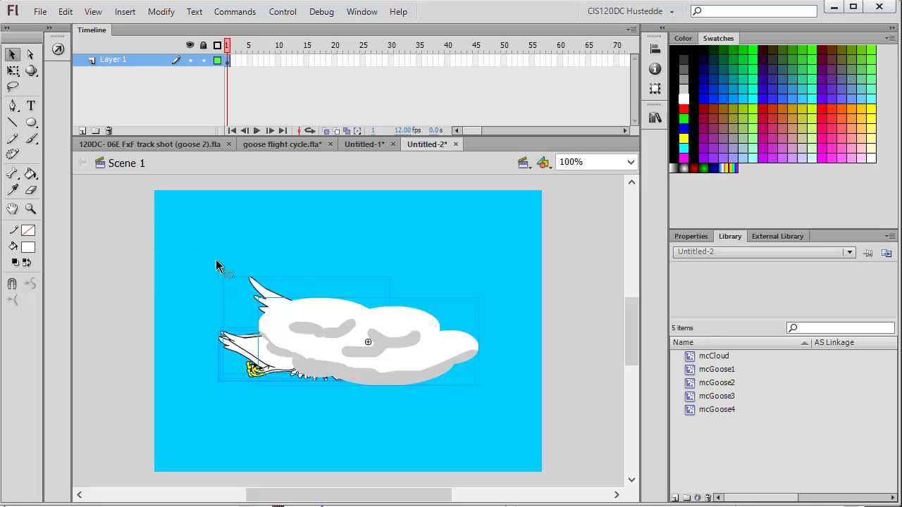
left_click_drag(195, 244, 574, 430)
key("Delete")
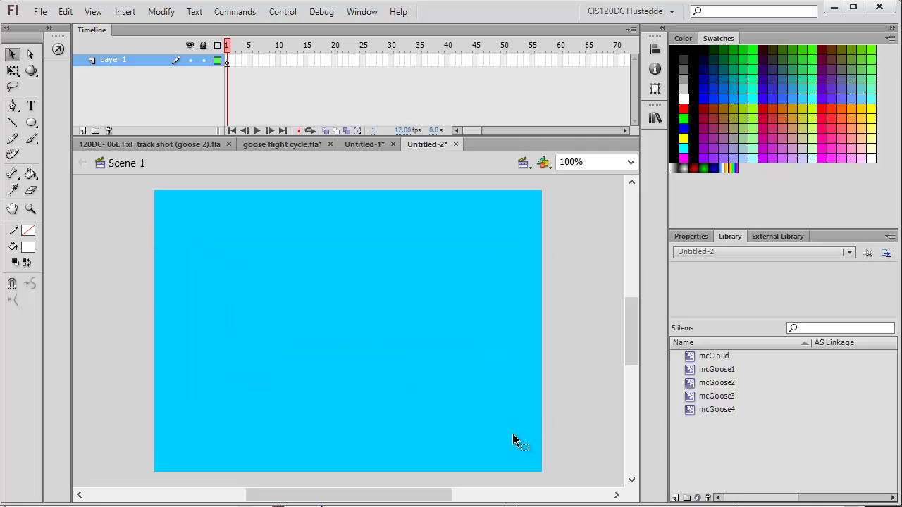
- Place an mcGoose1 instance on the stage just left of centre
left_click(716, 371)
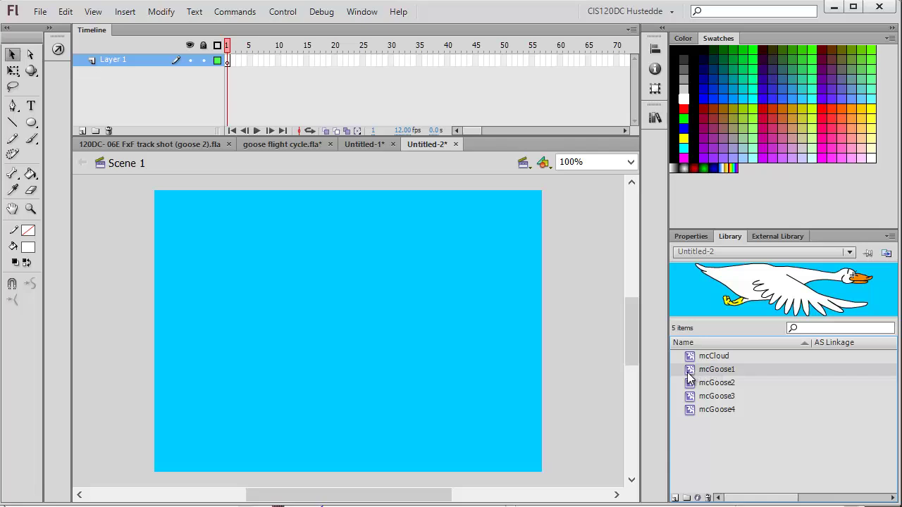
left_click_drag(689, 377, 228, 340)
left_click_drag(311, 310, 315, 315)
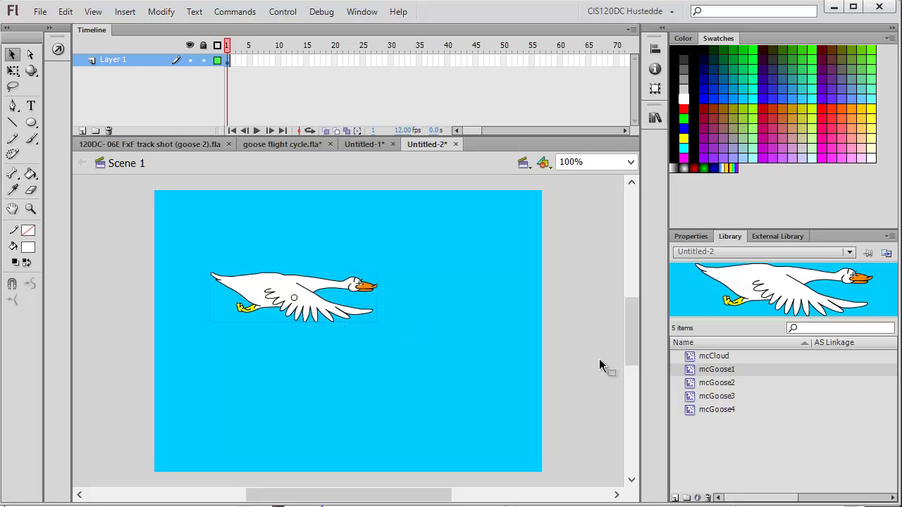
left_click_drag(319, 300, 322, 296)
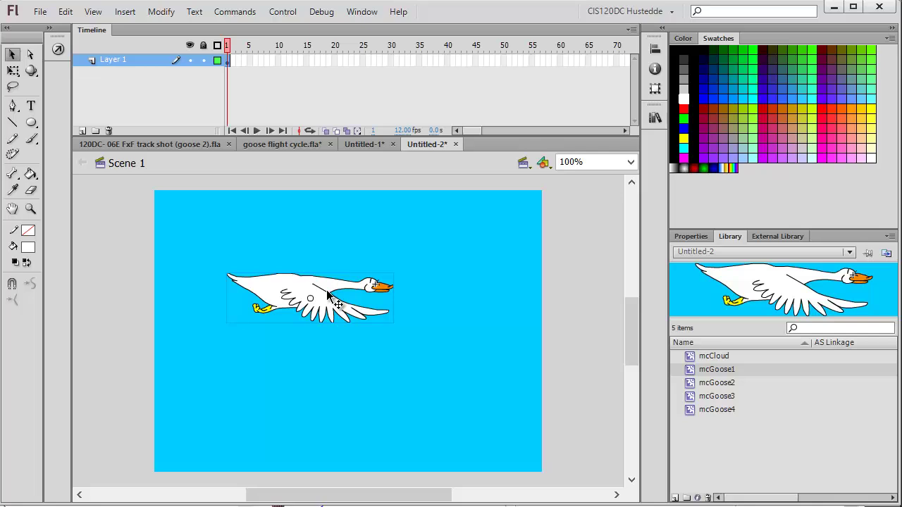
- Add a keyframe at frame 2 and swap its goose to mcGoose2
right_click(236, 63)
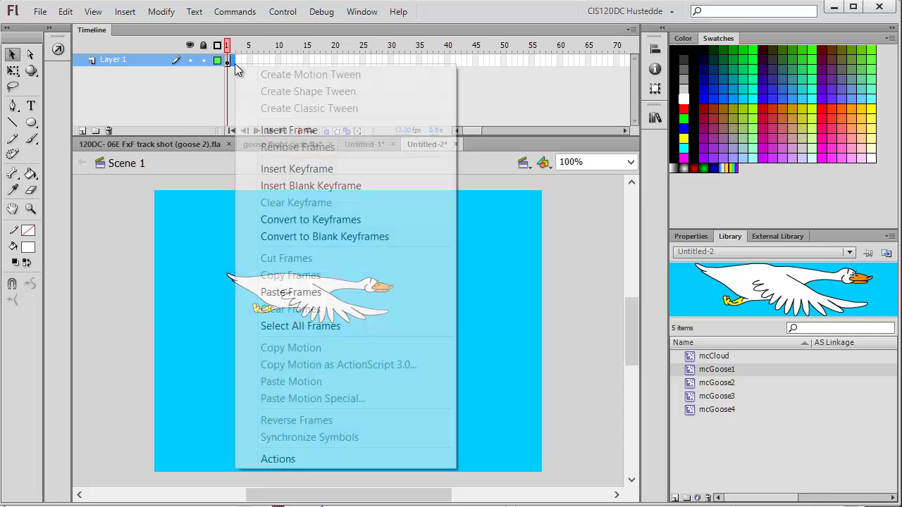
left_click(297, 169)
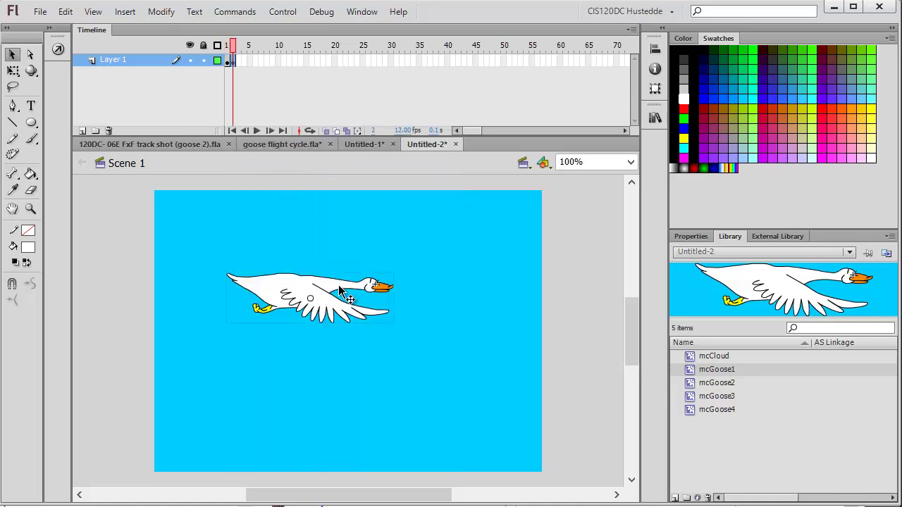
left_click(691, 236)
left_click(301, 286)
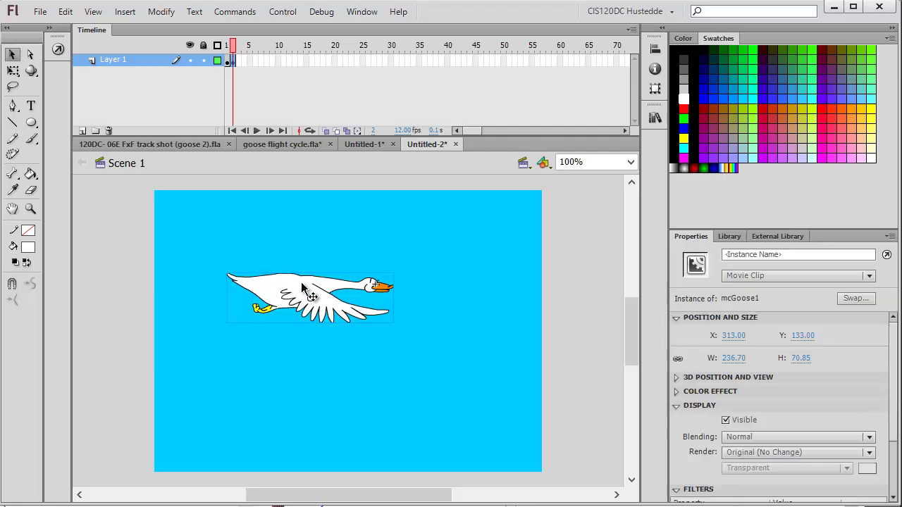
left_click(854, 298)
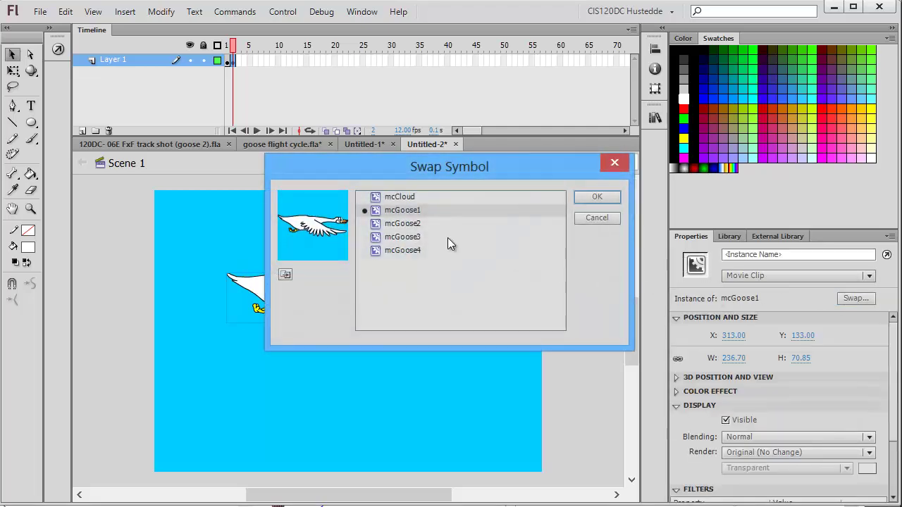
left_click(407, 224)
left_click(595, 199)
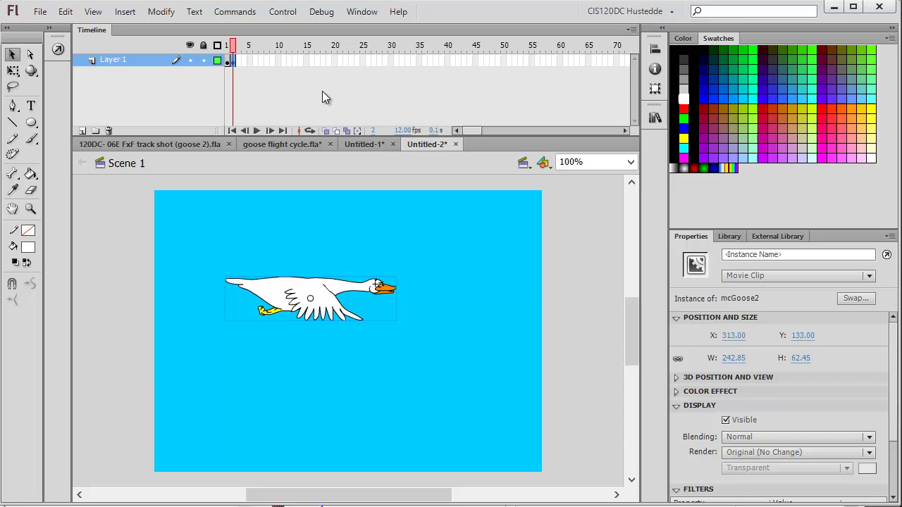
- Add a keyframe at frame 3 and swap its goose to mcGoose3
left_click(238, 62)
right_click(238, 63)
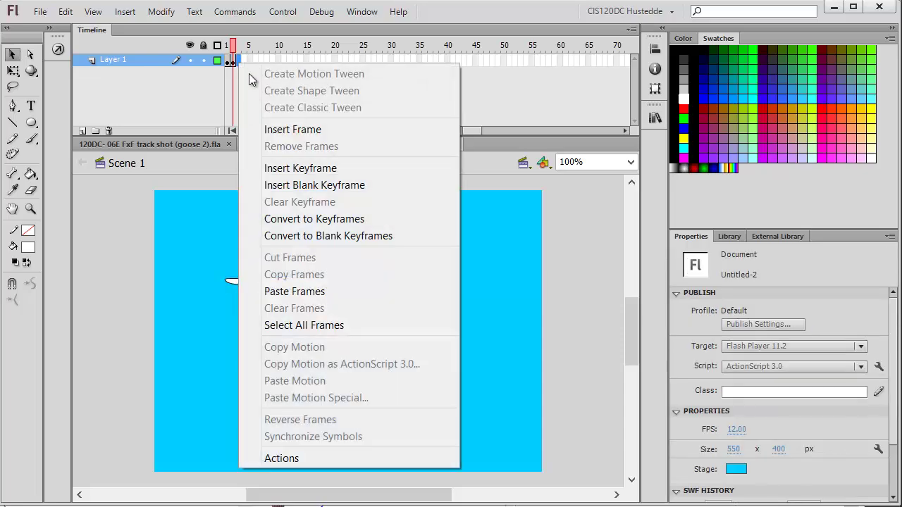
left_click(334, 173)
left_click(319, 299)
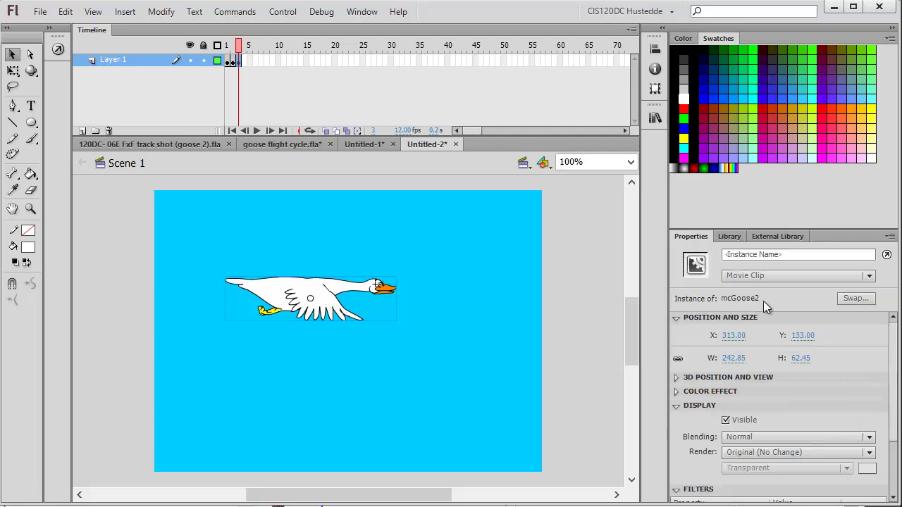
left_click(851, 298)
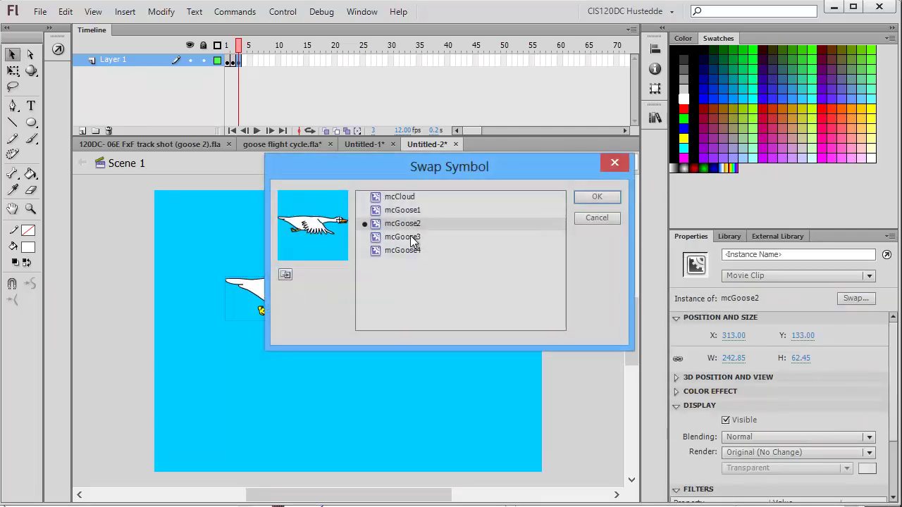
left_click(413, 237)
left_click(597, 198)
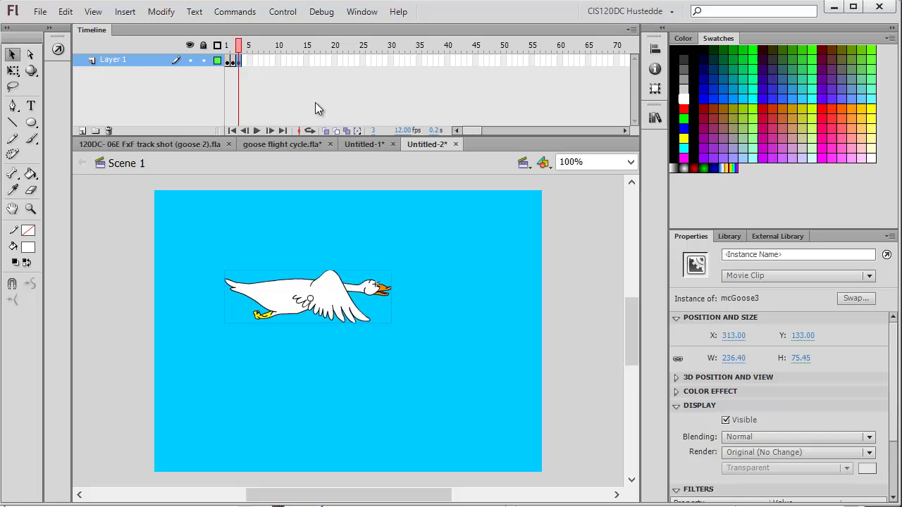
- Add a keyframe at frame 4 and swap its goose to mcGoose4
left_click(244, 63)
right_click(244, 62)
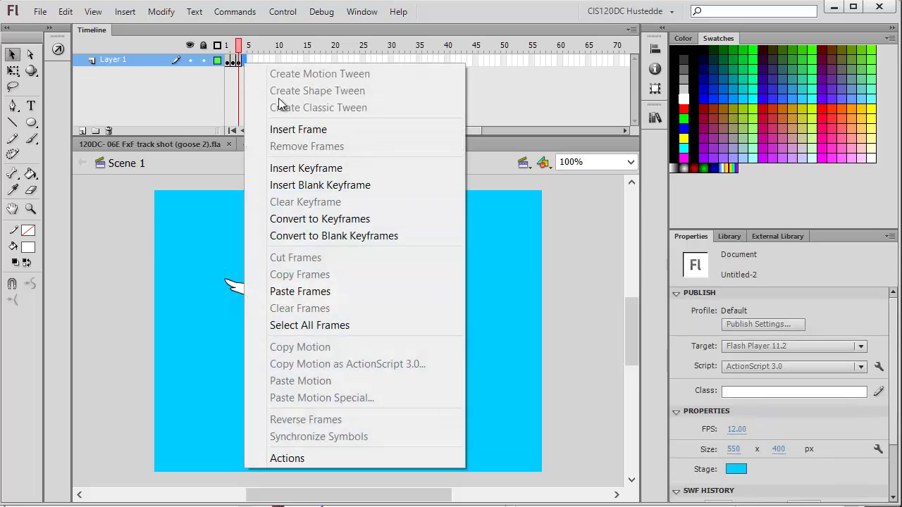
left_click(322, 169)
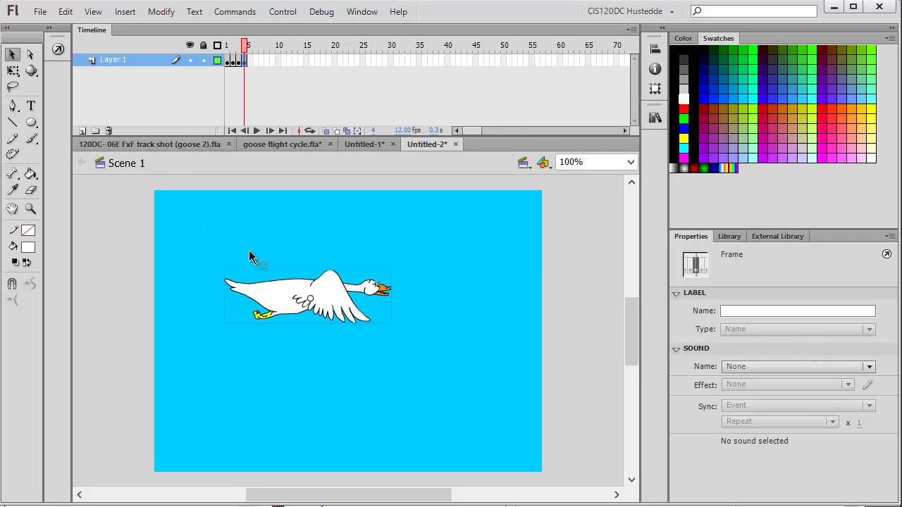
left_click(311, 305)
left_click(855, 298)
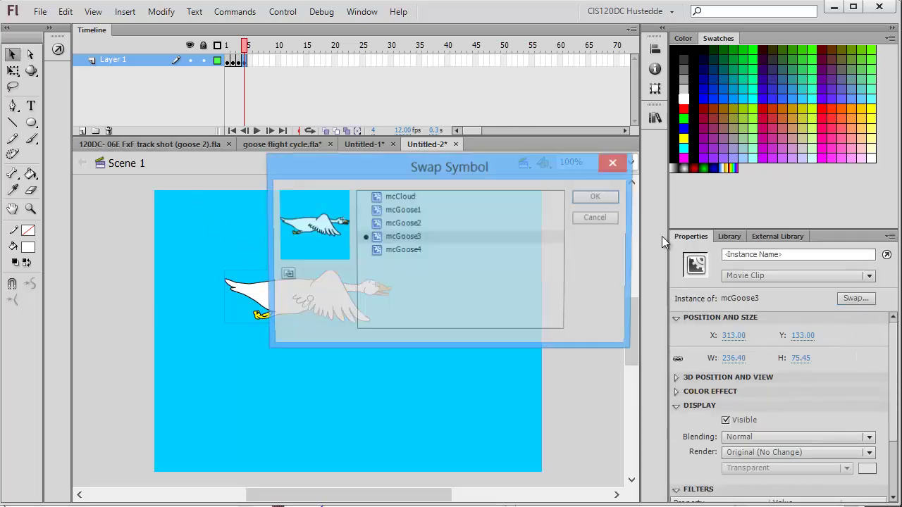
left_click(409, 250)
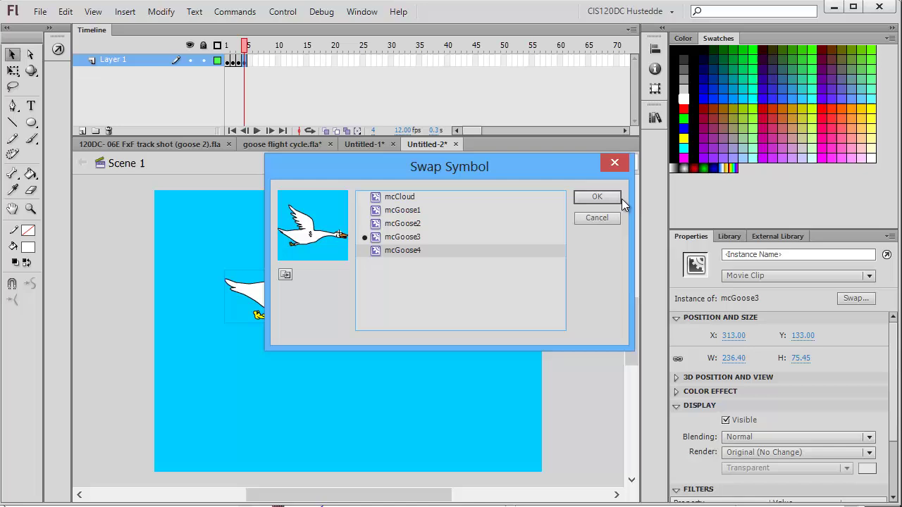
left_click(595, 196)
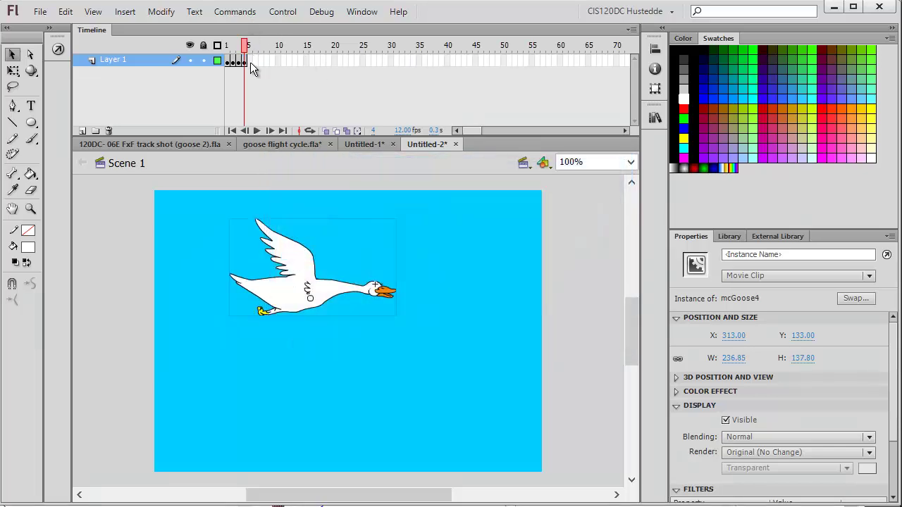
- Add a keyframe at frame 5 and swap its goose to mcGoose3
right_click(250, 62)
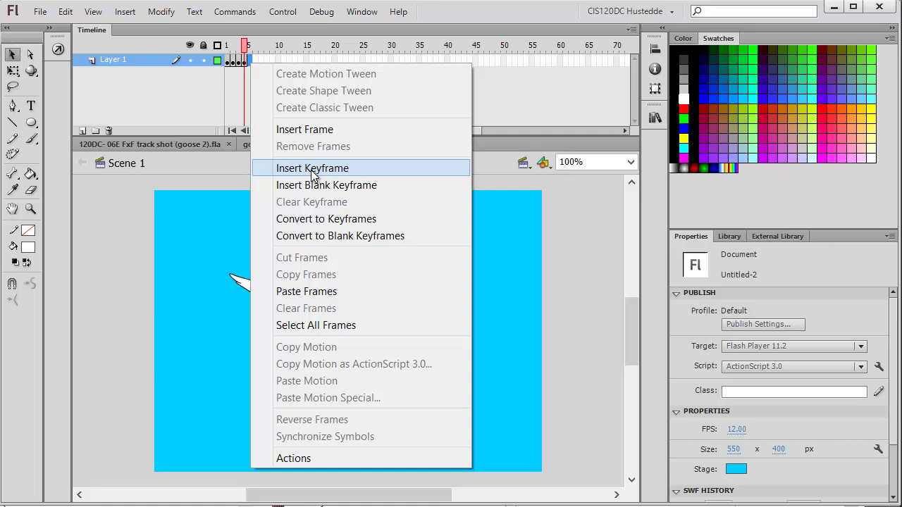
left_click(312, 170)
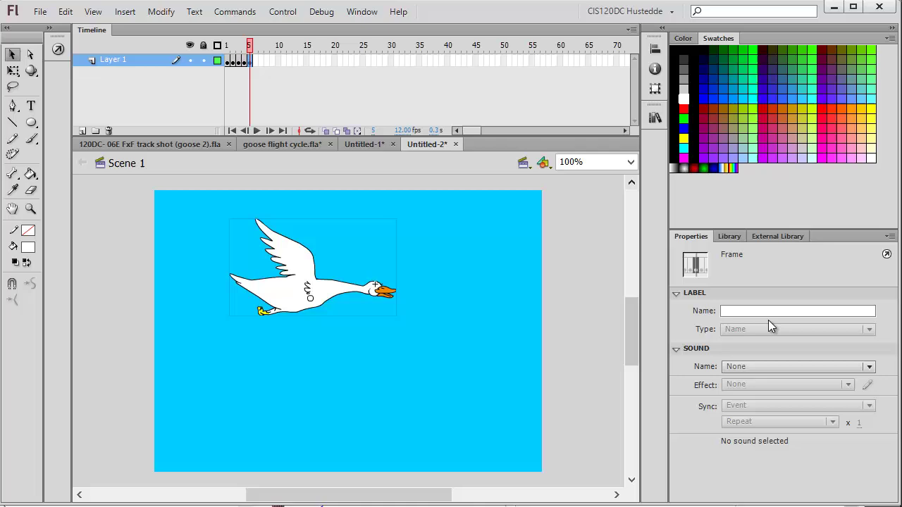
left_click(324, 291)
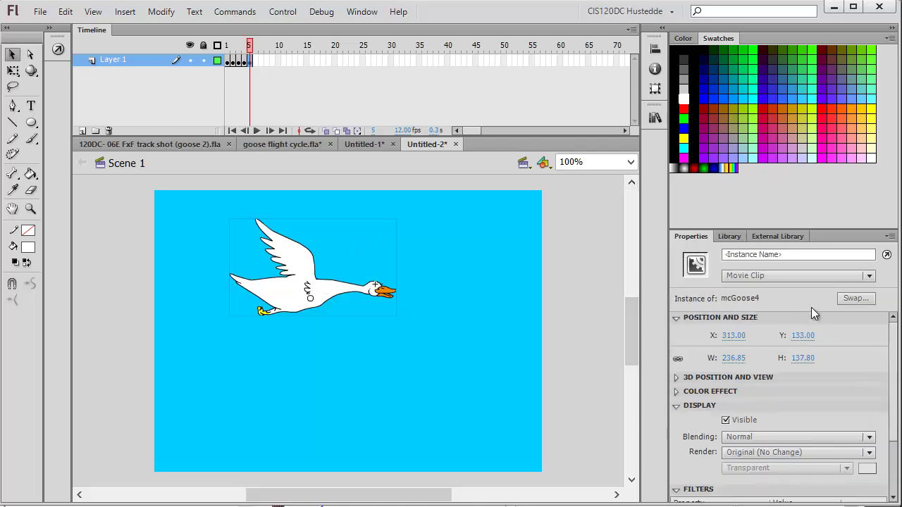
left_click(851, 298)
left_click(421, 238)
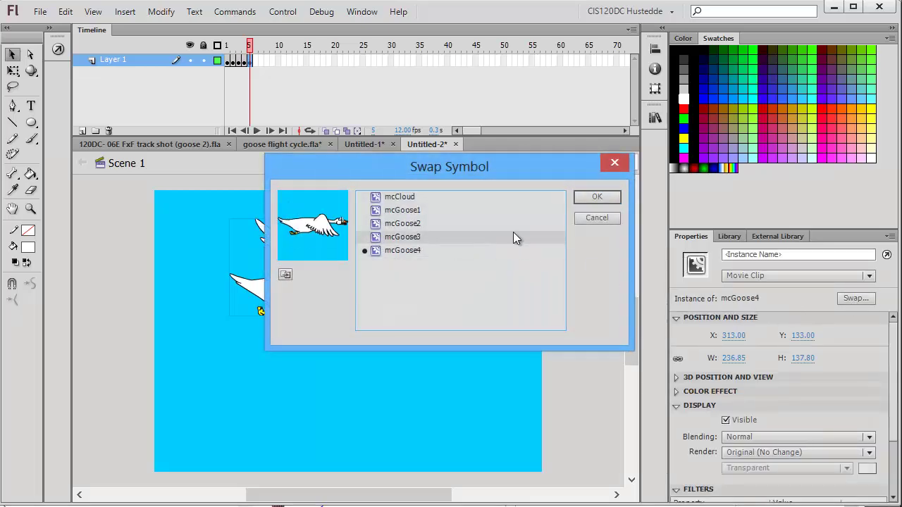
left_click(607, 198)
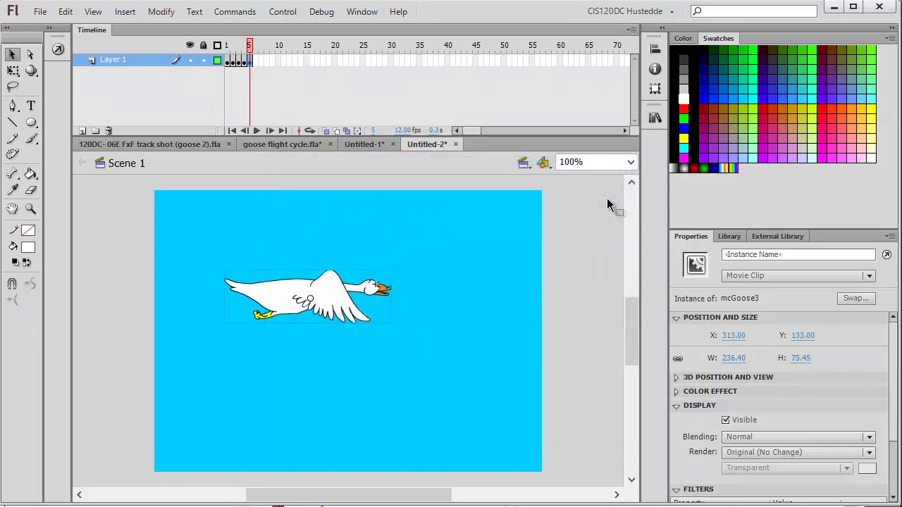
- Add a keyframe at frame 6 and pick mcGoose2 as its goose's swap symbol
right_click(257, 62)
left_click(323, 167)
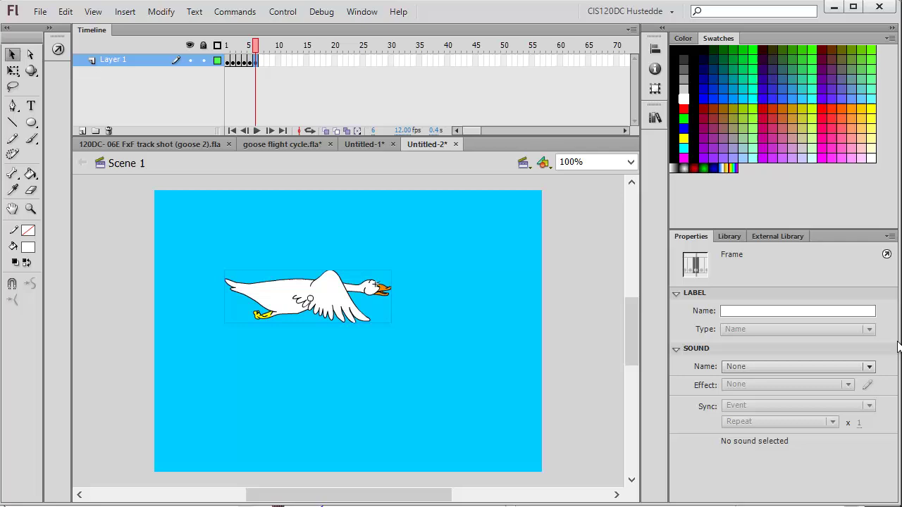
left_click(334, 294)
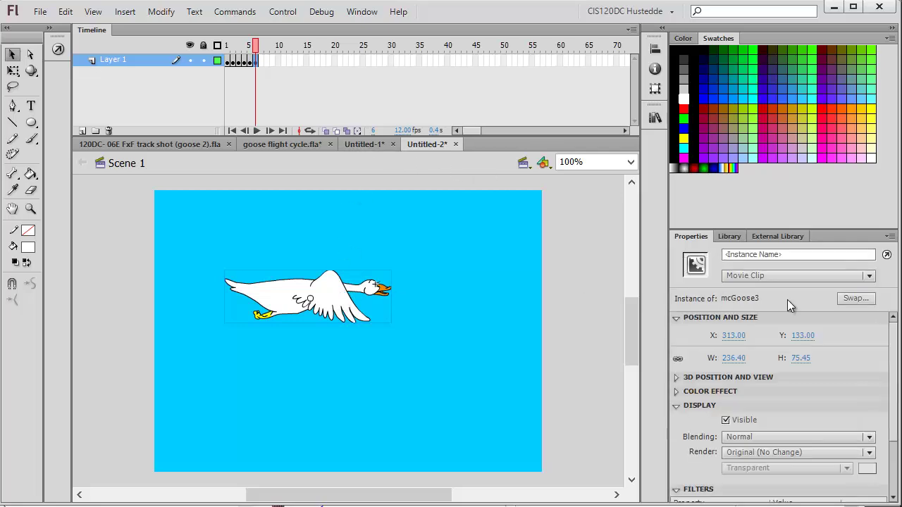
left_click(871, 277)
left_click(866, 300)
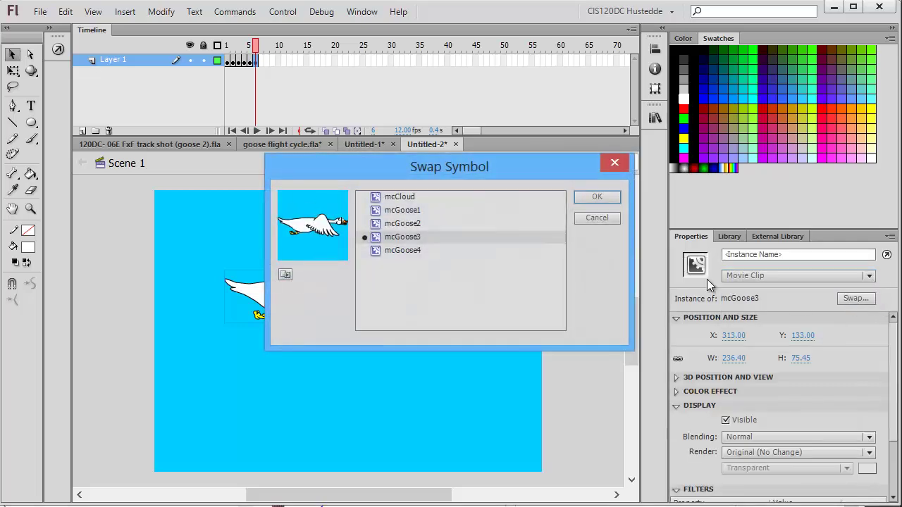
left_click(442, 225)
- Confirm mcGoose2 for frame 6, then scrub the six wing poses and return to the start
left_click(619, 197)
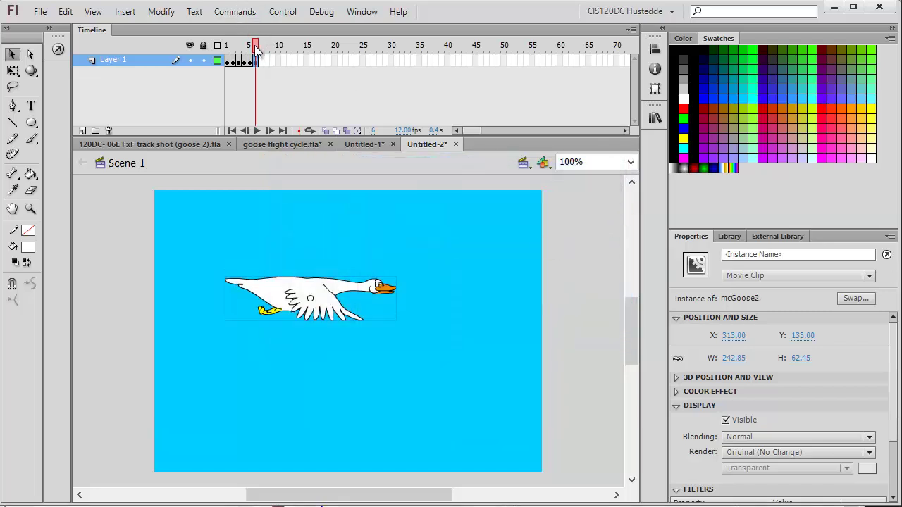
mouse_move(256, 50)
left_mouse_down()
mouse_move(227, 50)
mouse_move(258, 50)
left_mouse_up()
key("shift+comma")
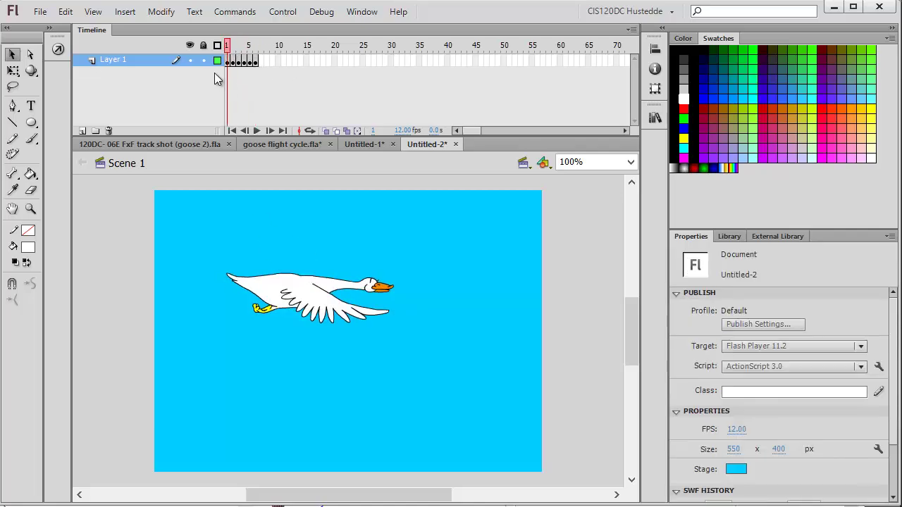
- Test the movie in Flash Professional to watch the goose flap
left_click(287, 13)
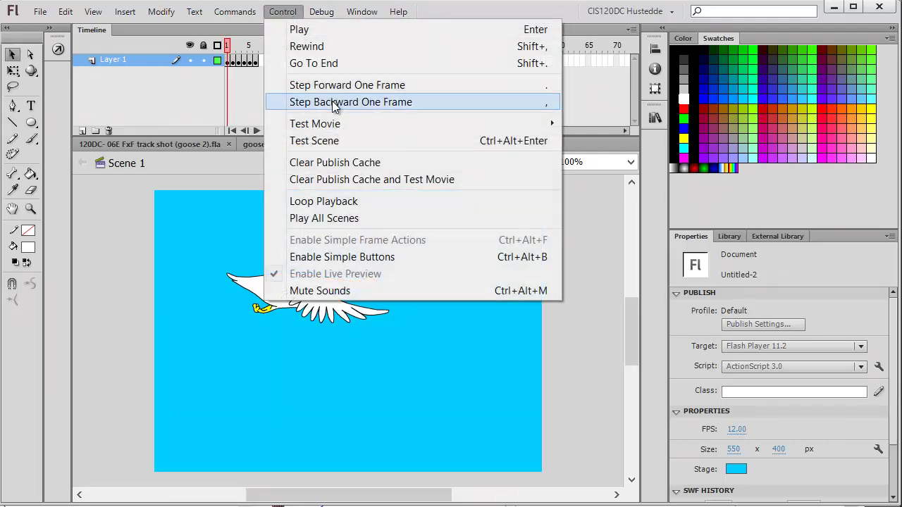
mouse_move(349, 123)
left_click(610, 123)
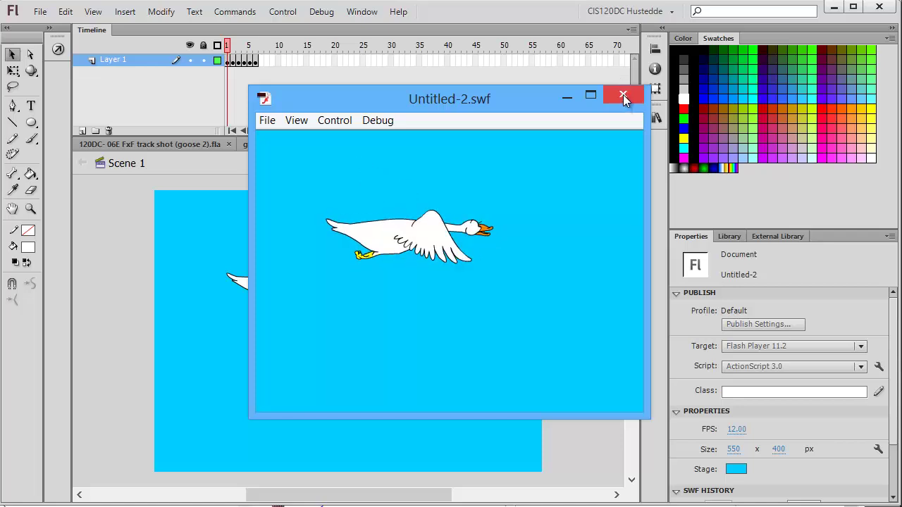
- Close the Untitled-2.swf test movie window
left_click(623, 94)
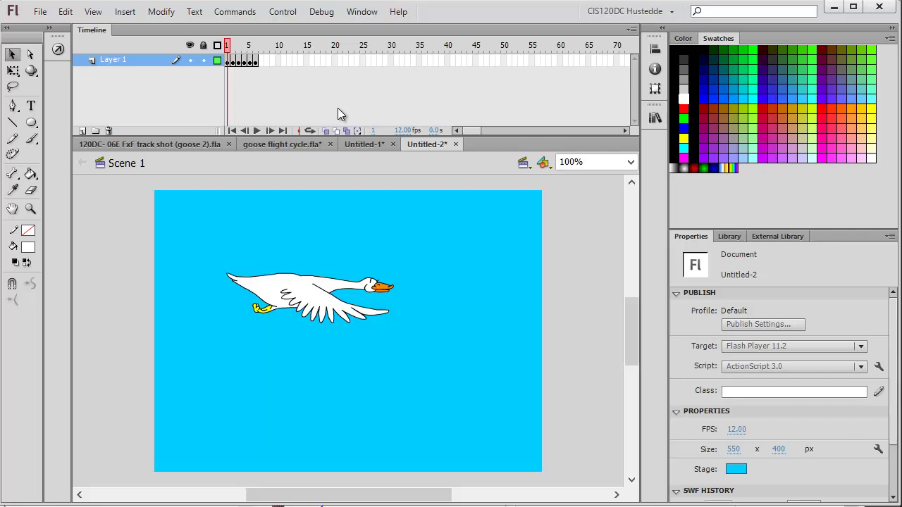
- Copy the six flap frames and paste them into frames 7–12
left_click(229, 62)
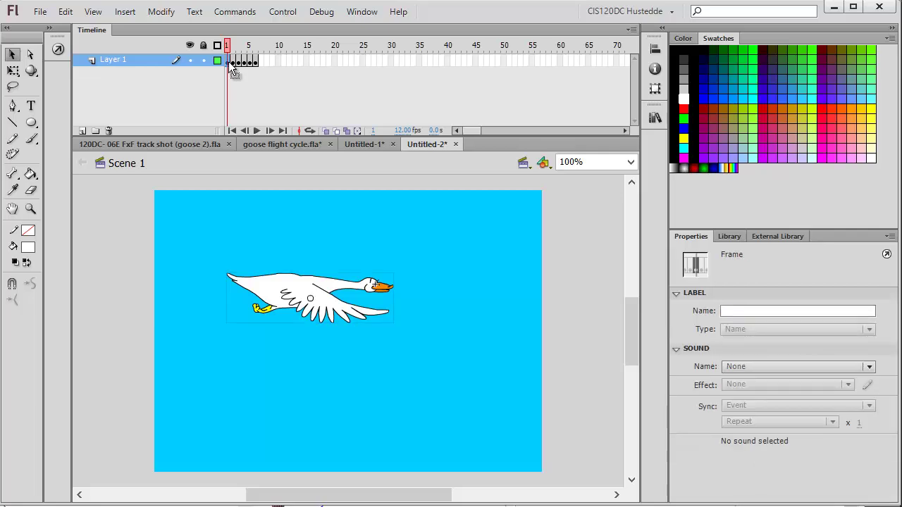
left_click(256, 65, "shift")
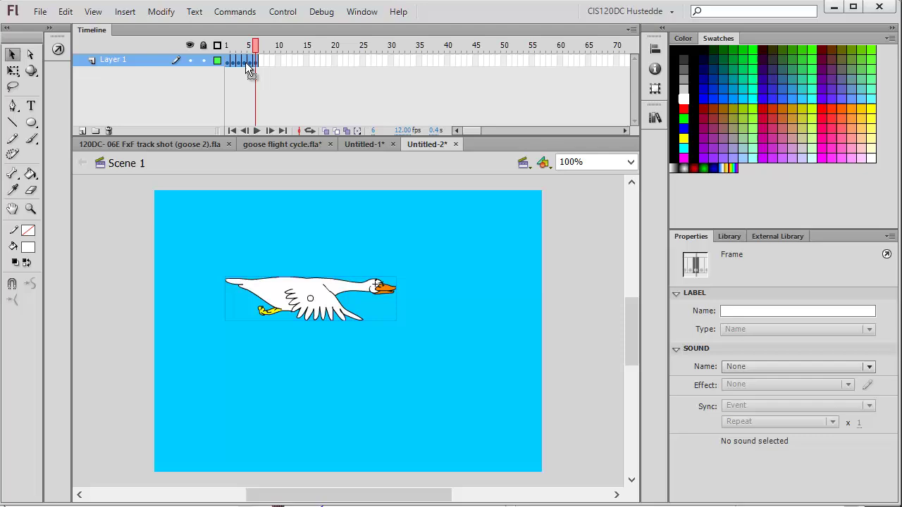
right_click(245, 62)
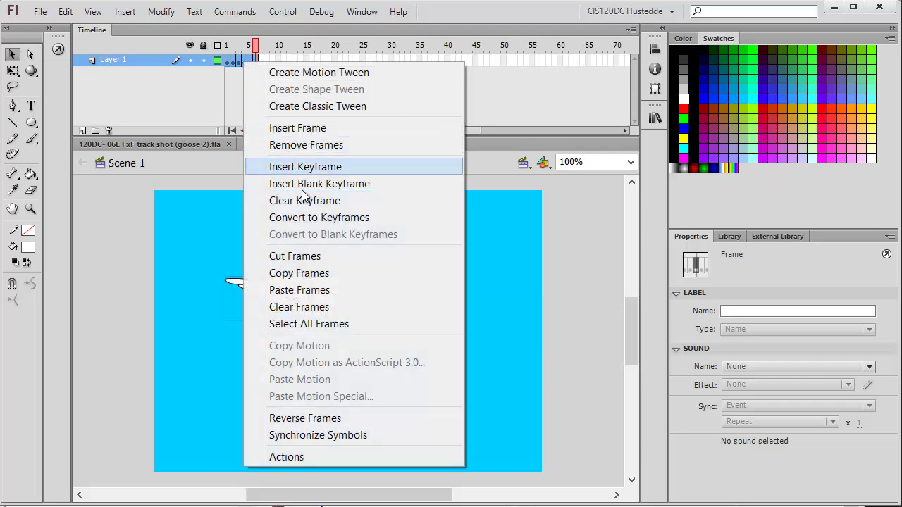
left_click(323, 274)
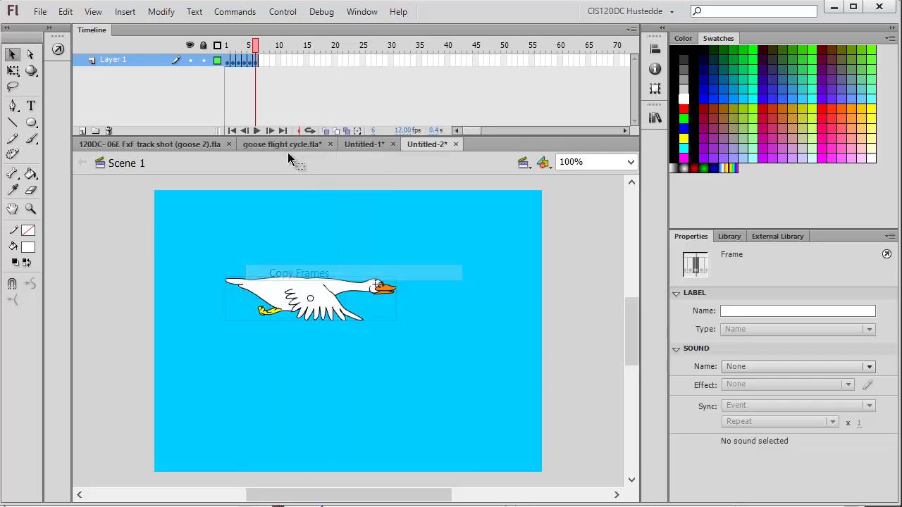
left_click(262, 61)
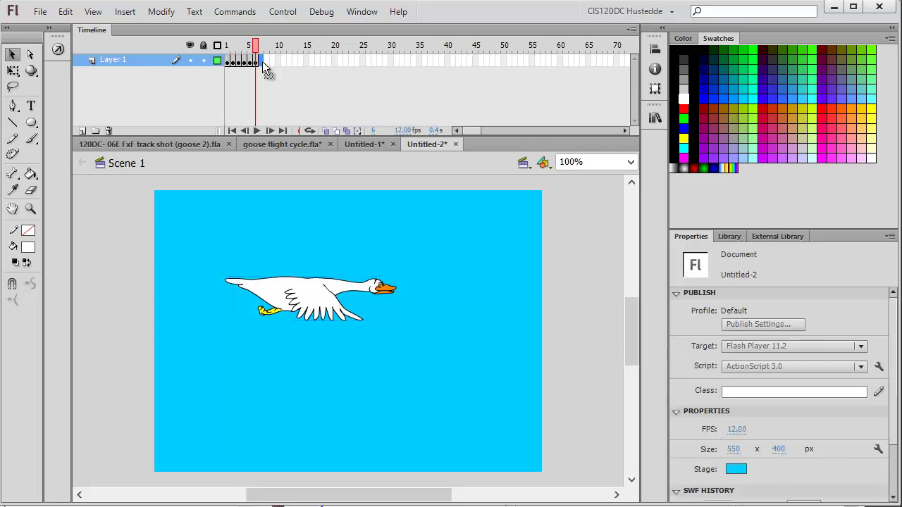
right_click(262, 62)
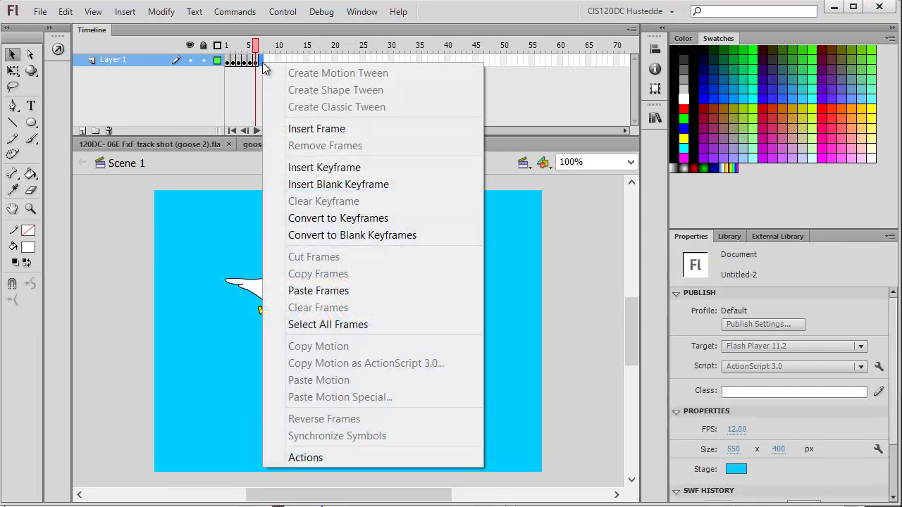
left_click(366, 289)
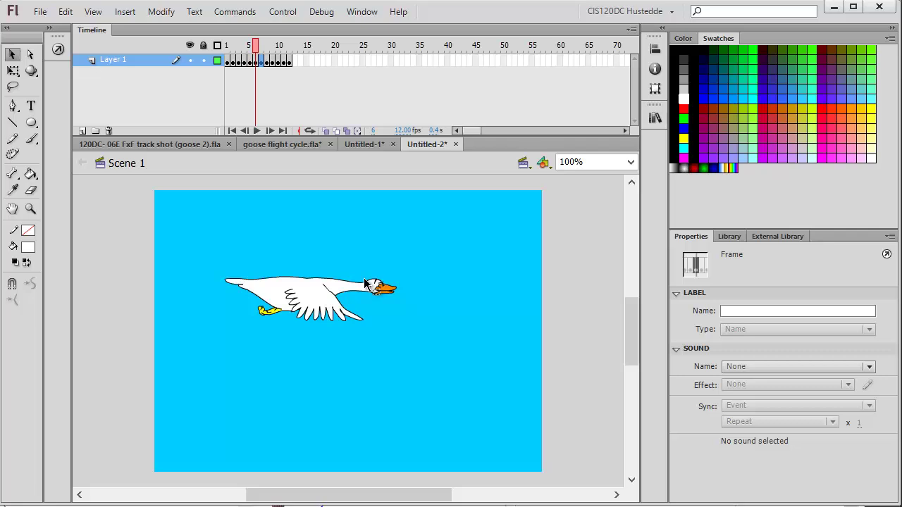
- Copy frames 1–12 and paste them into frames 13–24
left_click(229, 61)
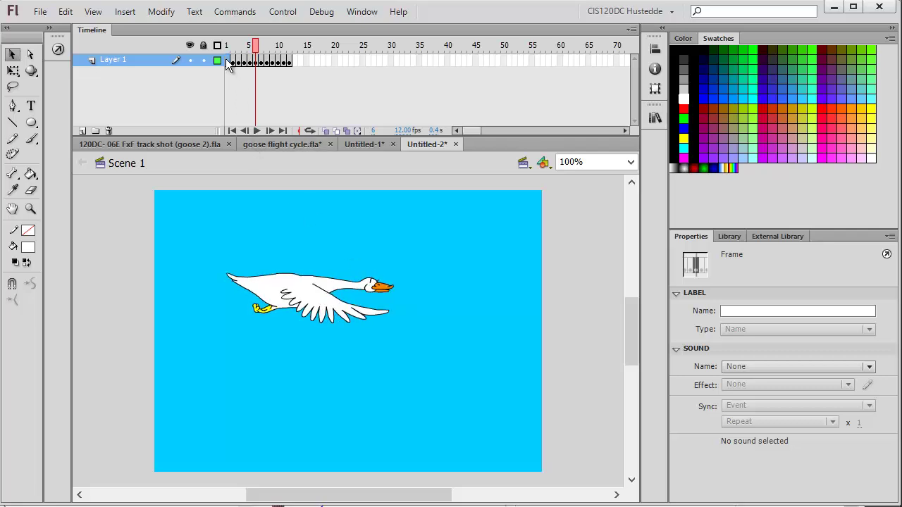
left_click(288, 61, "shift")
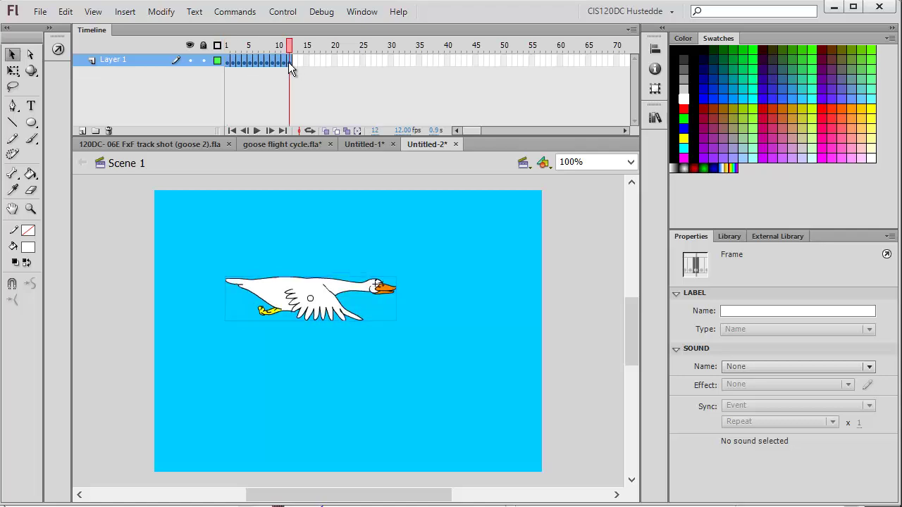
right_click(289, 63)
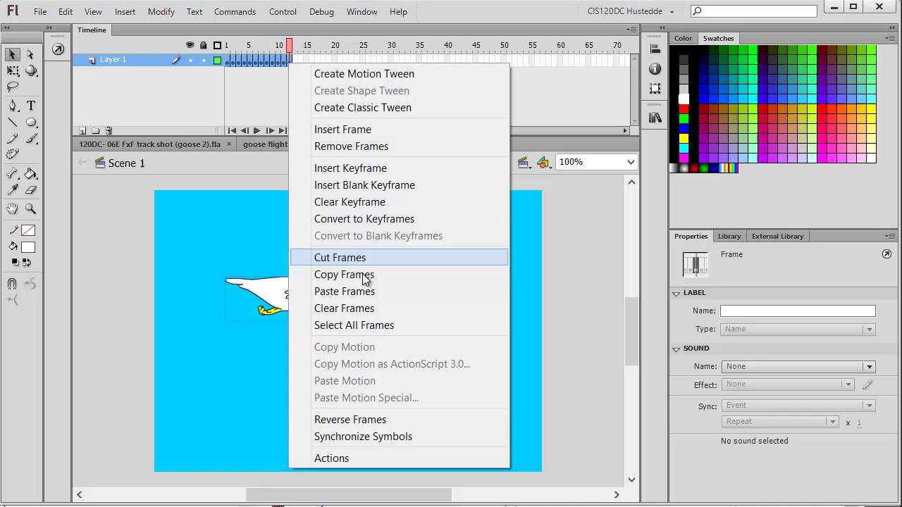
left_click(327, 274)
left_click(295, 61)
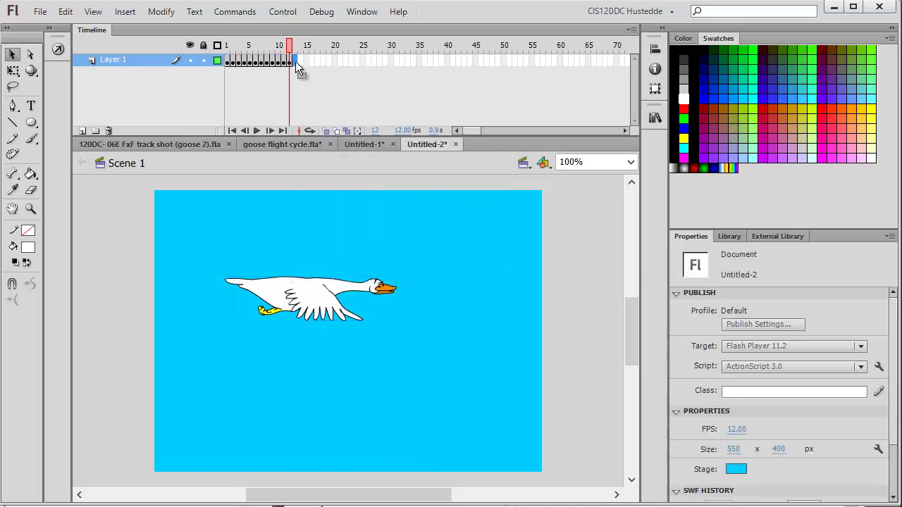
right_click(295, 61)
left_click(351, 291)
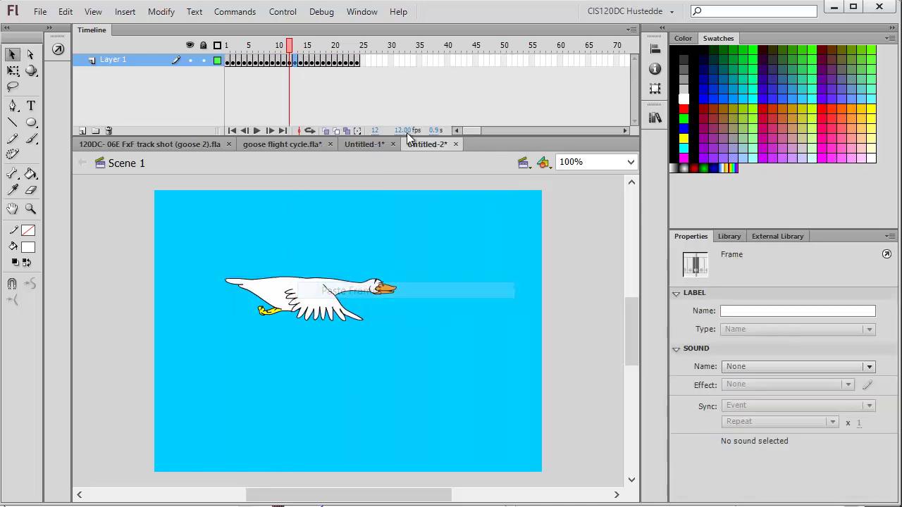
- Copy frames 1–24 and paste them into frames 25–48
left_click(228, 62)
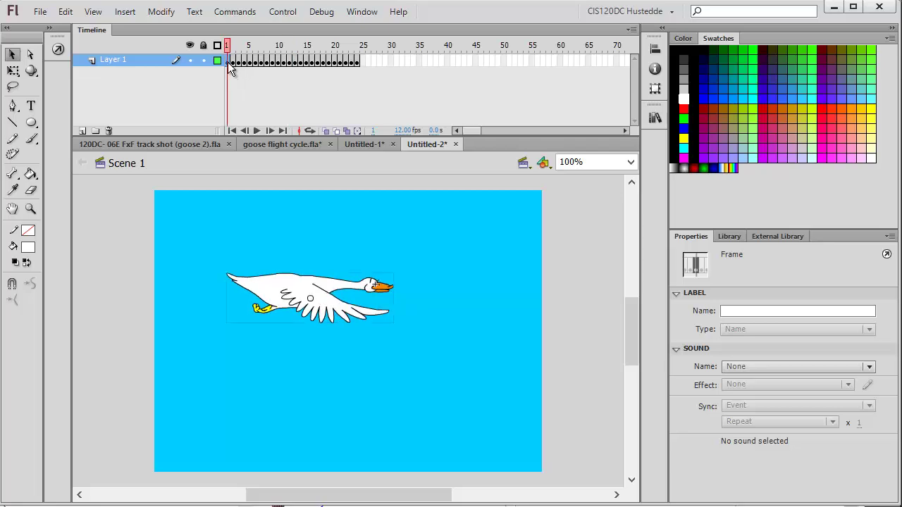
left_click(358, 62, "shift")
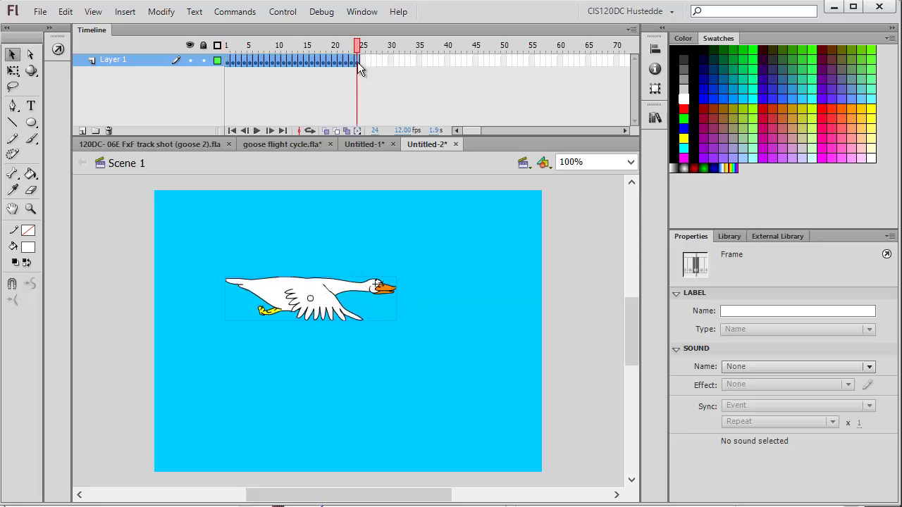
right_click(329, 60)
left_click(399, 273)
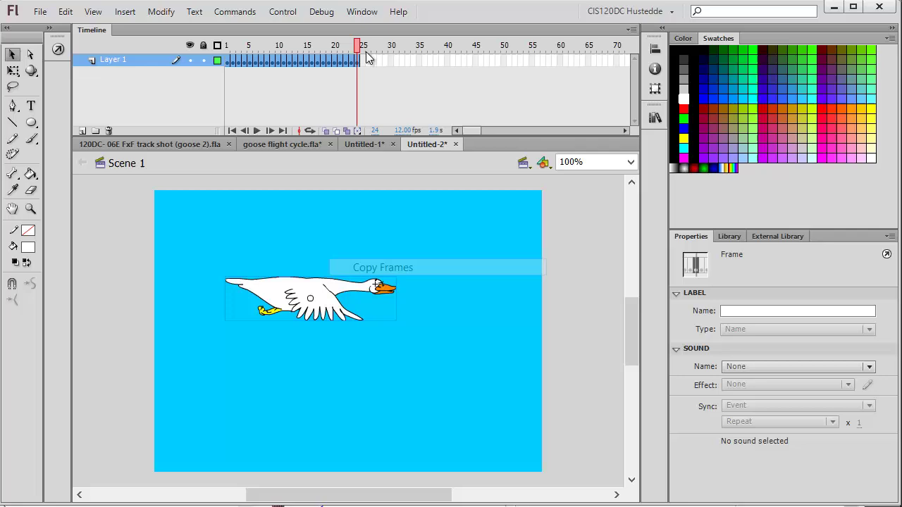
left_click(364, 61)
right_click(363, 62)
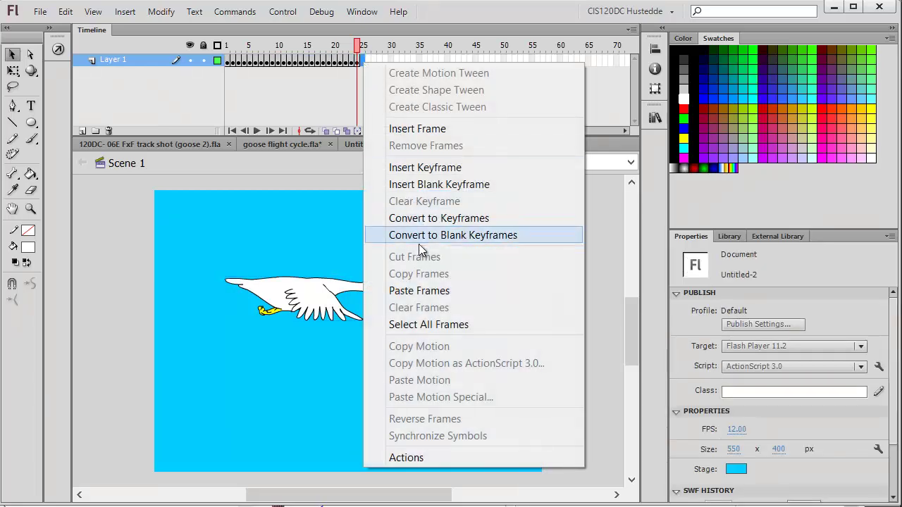
left_click(431, 291)
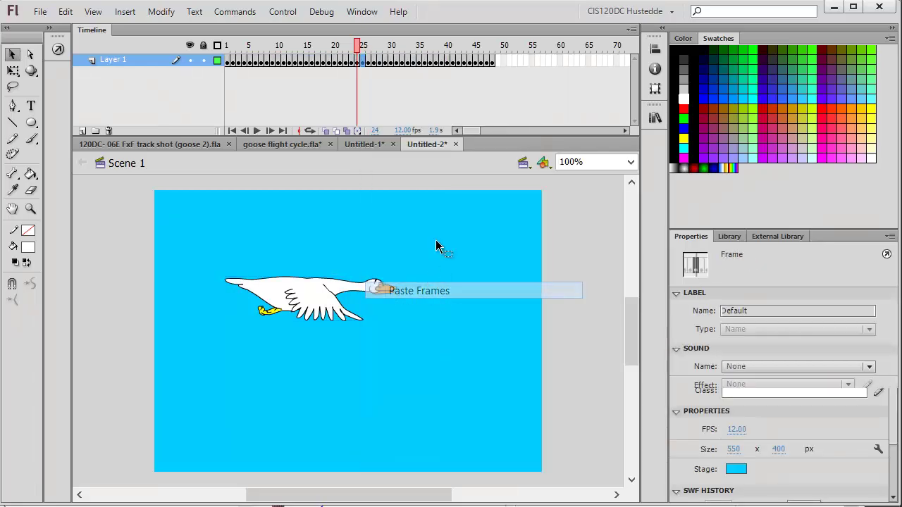
- Paste the 24-frame cycle again after frame 48, extending the goose layer to about frame 72
left_click(501, 64)
right_click(500, 65)
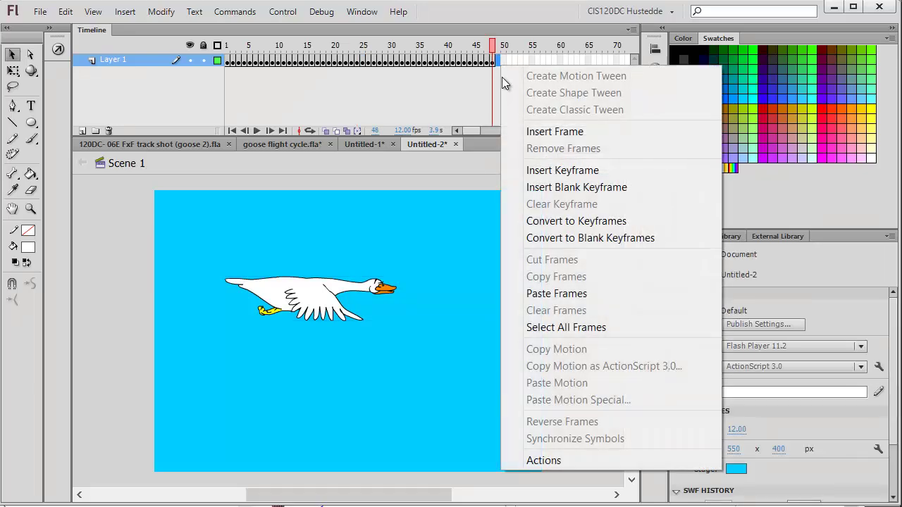
left_click(561, 292)
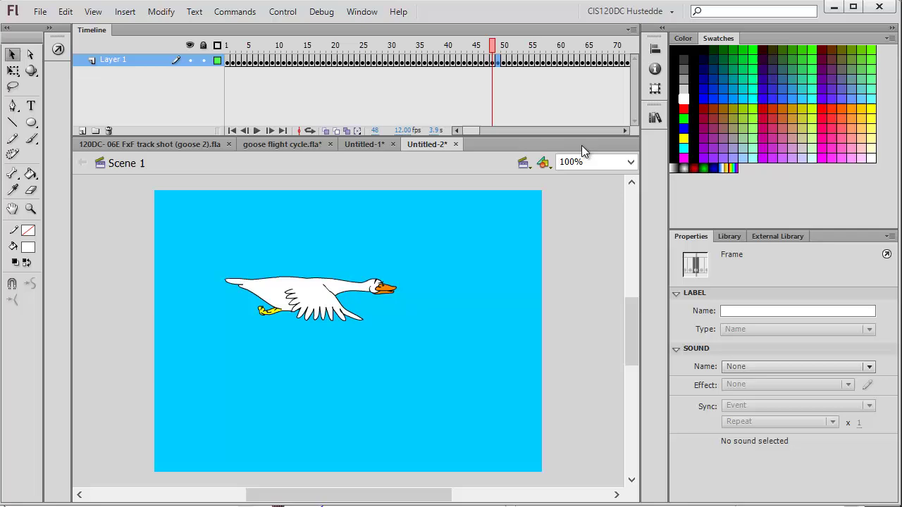
left_click(625, 132)
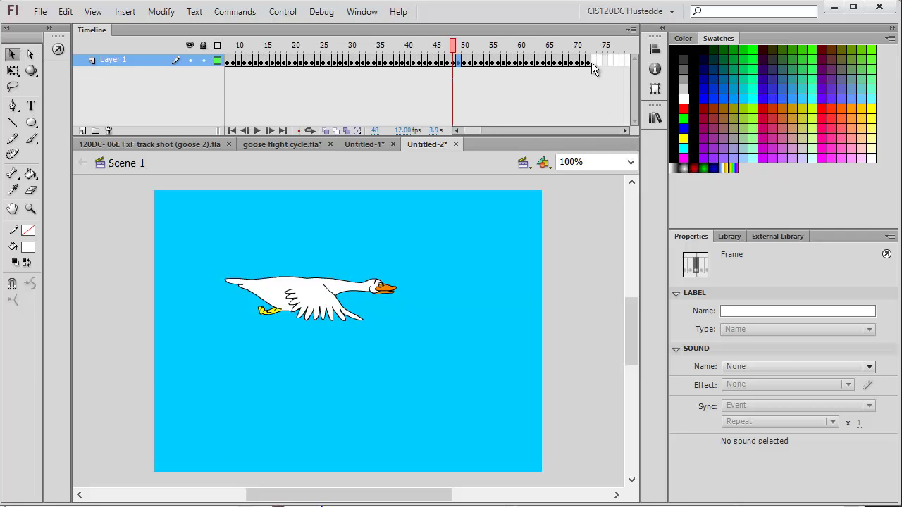
- Add Layer 2 and drag an mcCloud instance from the Library toward the stage at frame 1
left_click(456, 132)
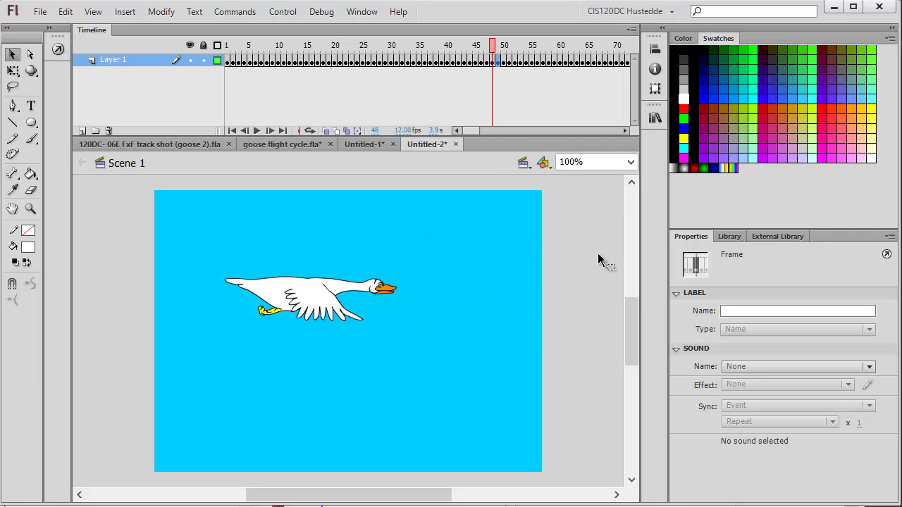
left_click(730, 239)
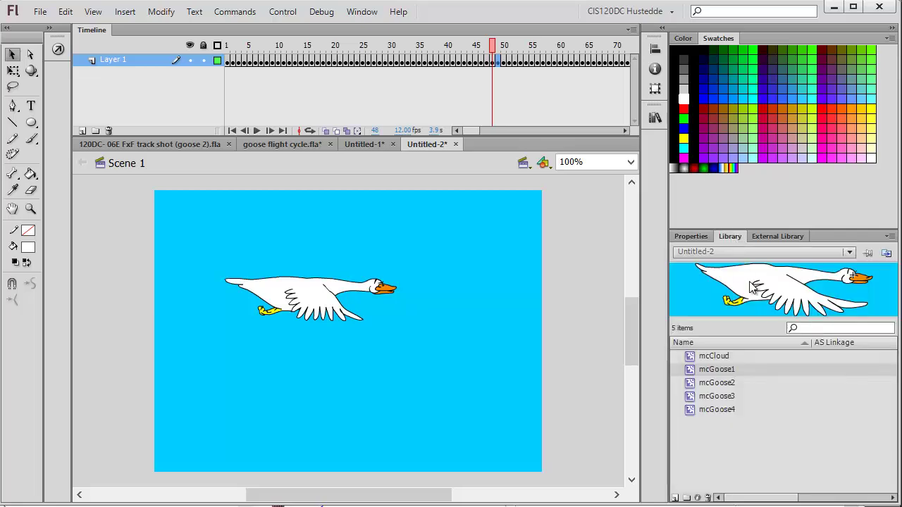
left_click(82, 131)
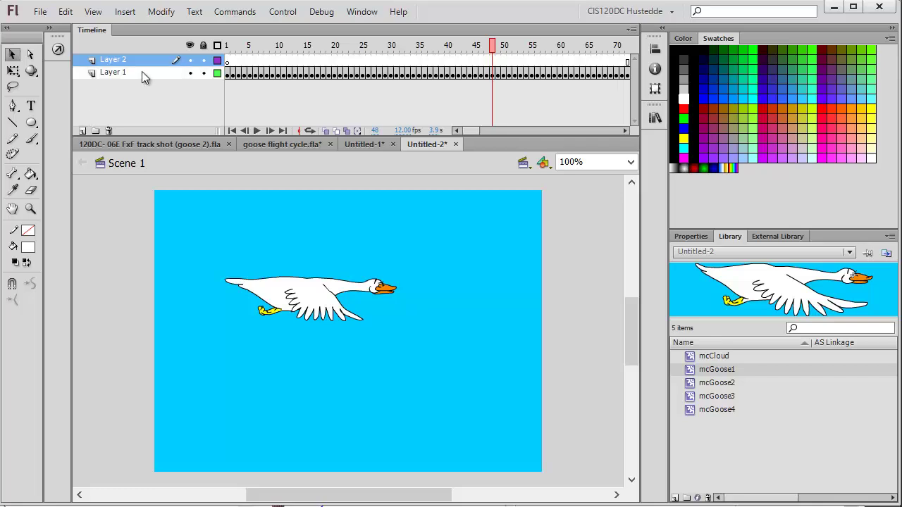
left_click(226, 61)
left_click(714, 356)
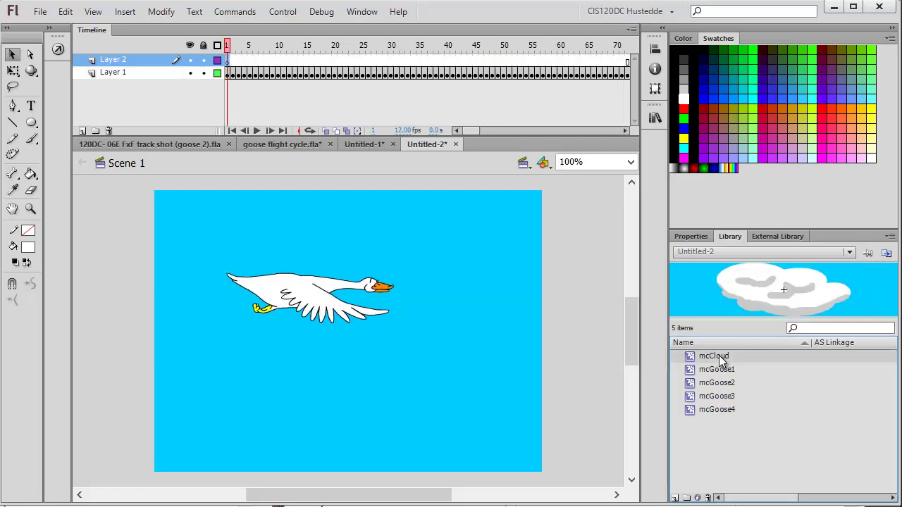
left_click_drag(722, 356, 562, 285)
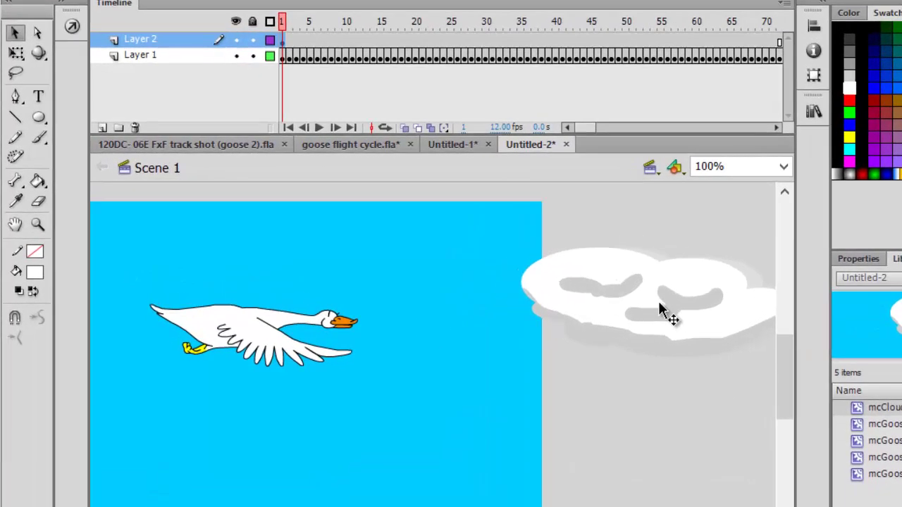
- Set the cloud just off the stage's right edge and rename Layer 2 to 'cloud'
left_click_drag(659, 305, 666, 307)
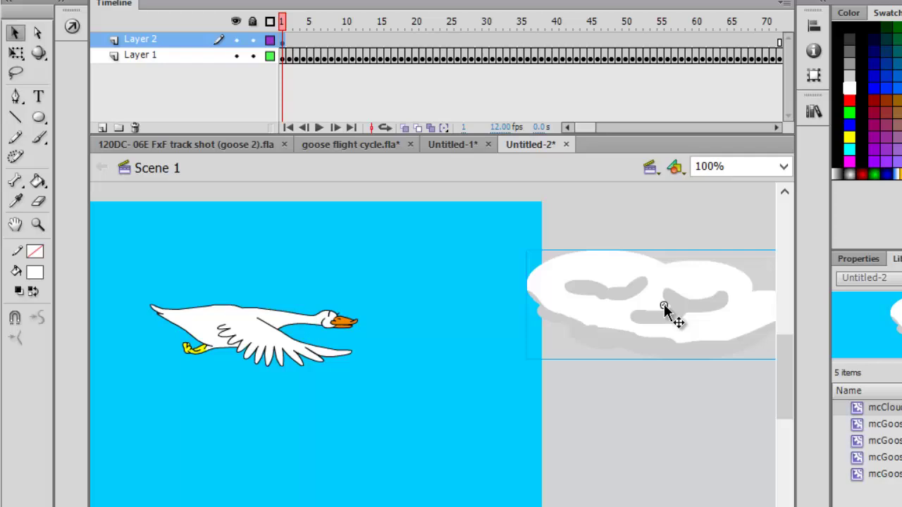
left_click(160, 41)
double_click(160, 41)
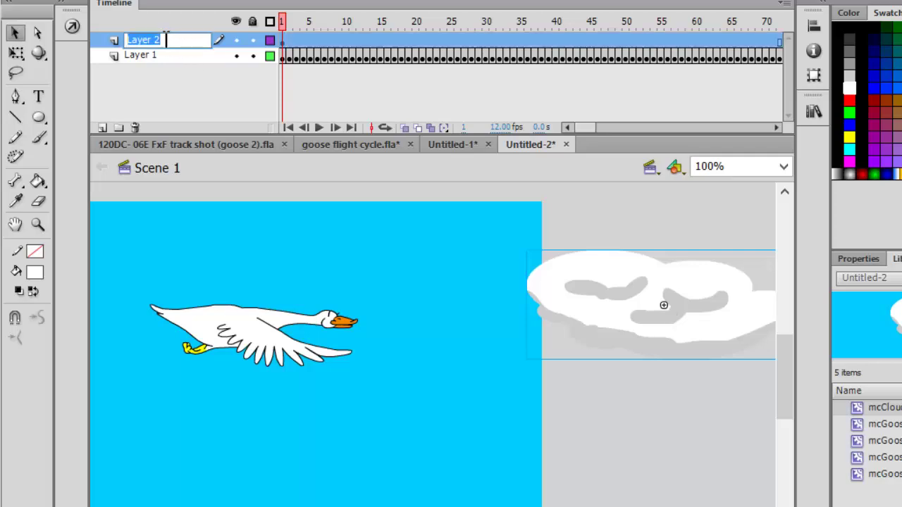
type("cloud")
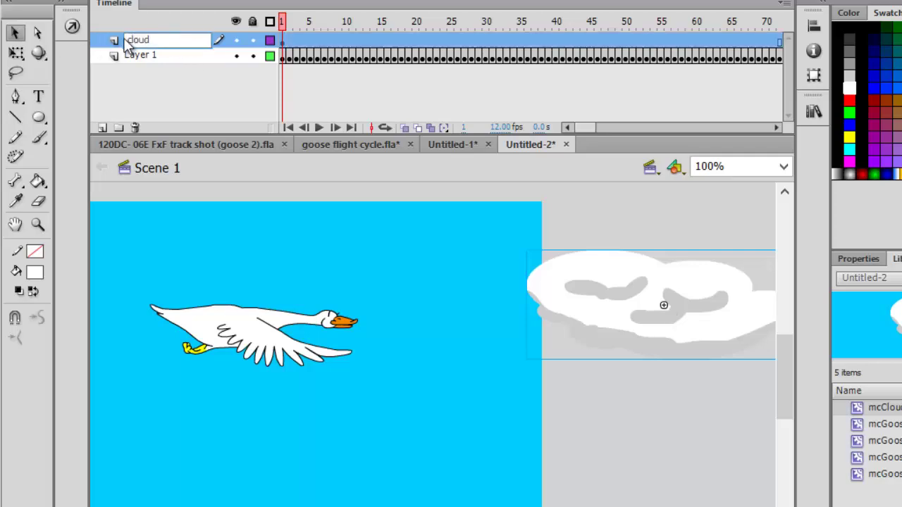
- Rename Layer 1 to 'goose', lock it, and select the cloud on stage
double_click(148, 59)
type("g")
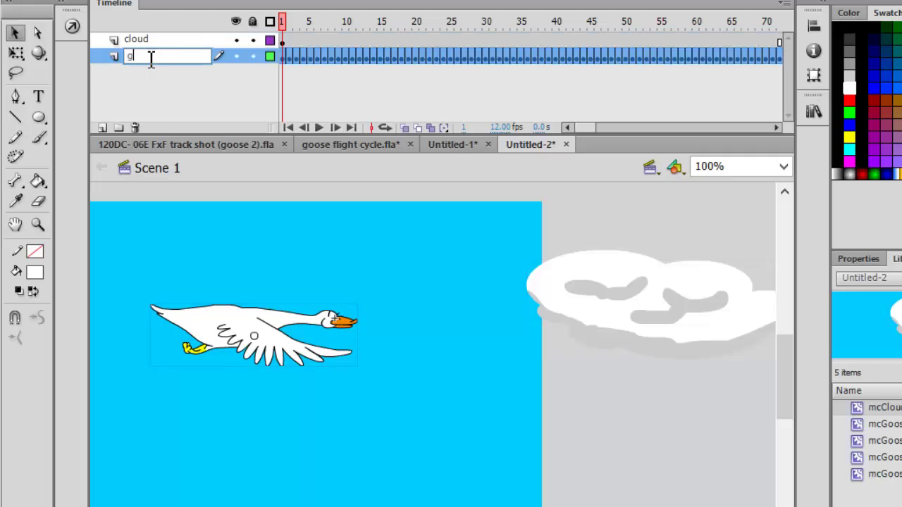
type("oose")
left_click(253, 55)
left_click(606, 282)
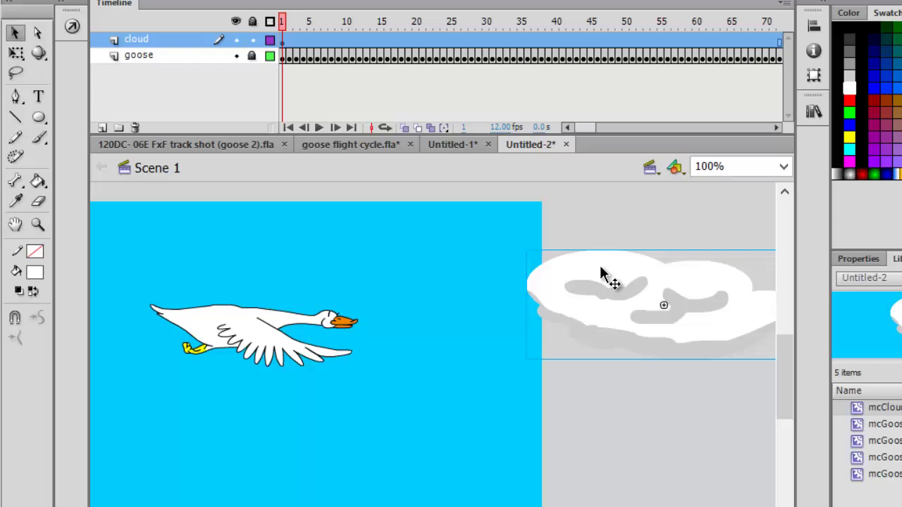
- Add keyframes at cloud-layer frames 2–4, nudging the cloud left in each one
right_click(290, 42)
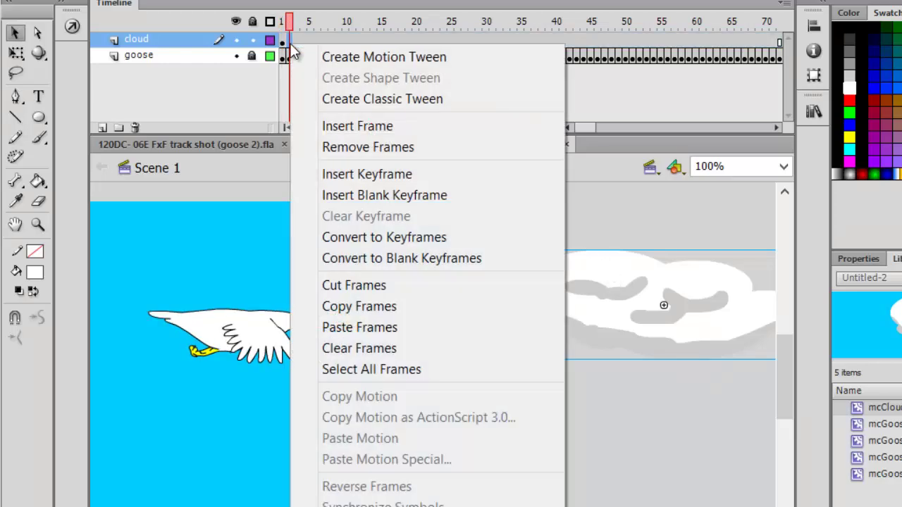
left_click(419, 180)
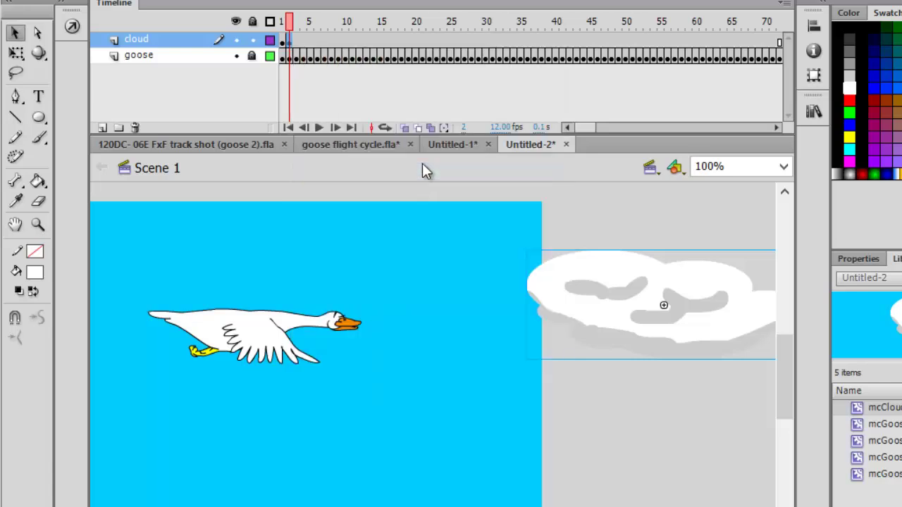
key("shift+Left")
key("shift+Left")
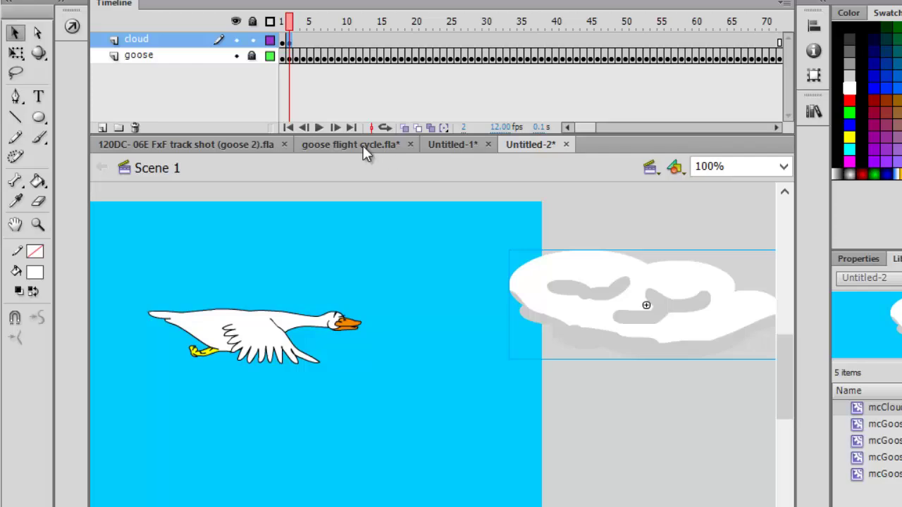
right_click(296, 42)
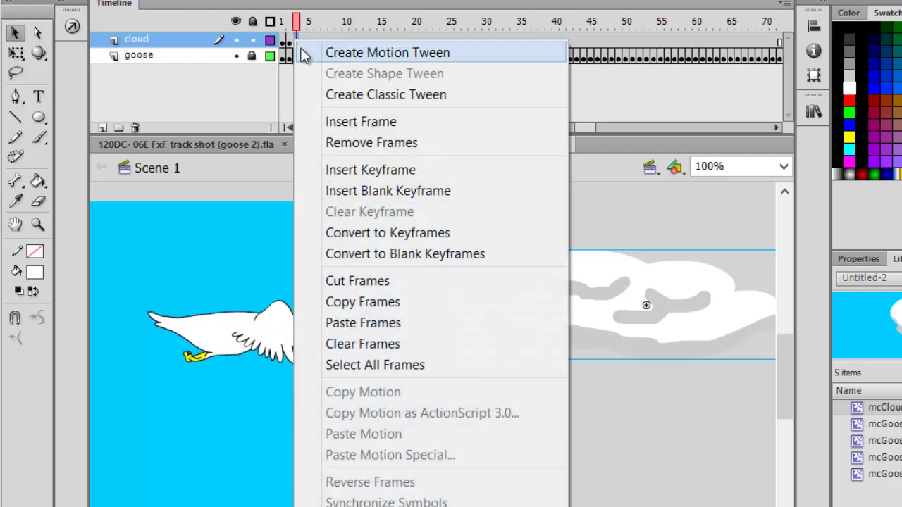
left_click(408, 171)
key("Left")
key("Left")
key("Left")
key("Left")
key("Left")
key("Left")
key("Left")
key("Left")
key("Left")
key("Left")
key("Left")
key("Left")
key("Left")
key("Left")
key("Left")
key("Left")
key("Left")
key("Left")
key("Left")
key("Left")
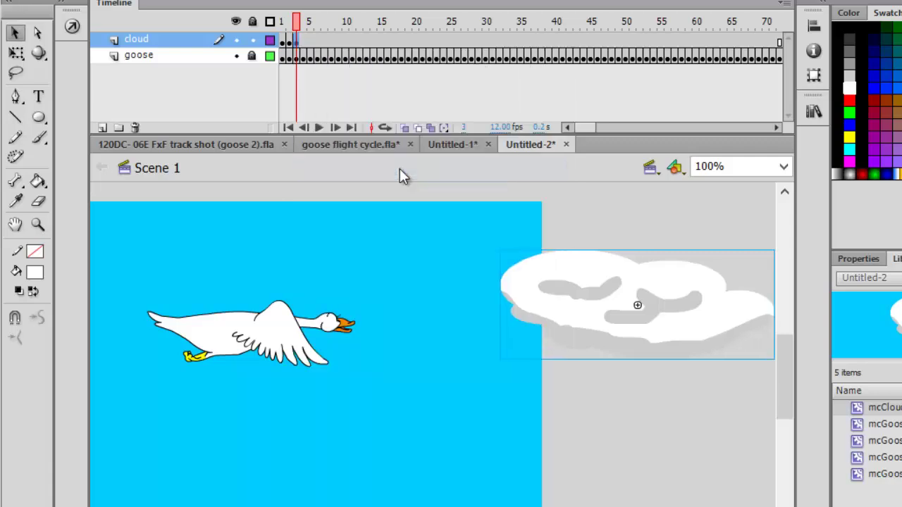
right_click(307, 42)
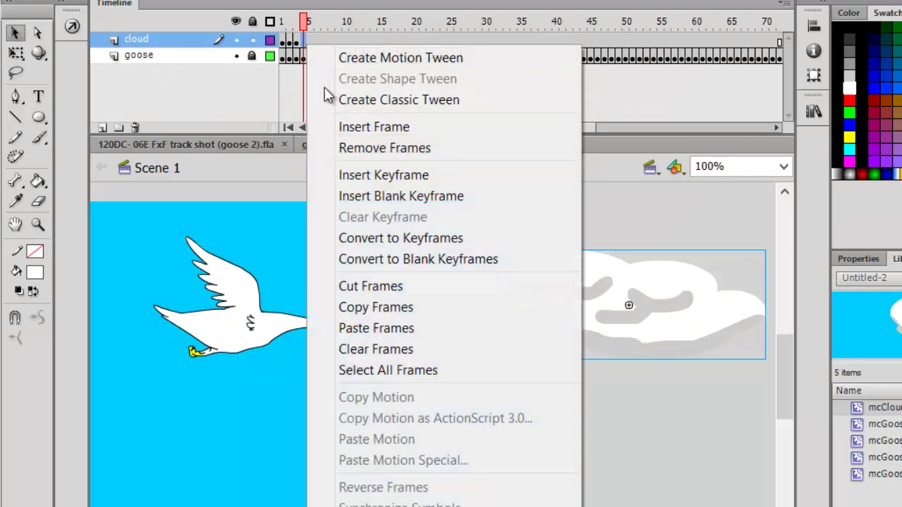
left_click(385, 175)
key("Left")
key("Left")
key("Left")
key("Left")
key("Left")
key("Left")
key("Left")
key("Left")
key("Left")
key("Left")
key("Left")
key("Left")
key("Left")
key("Left")
key("Left")
key("Left")
key("Left")
key("Left")
key("Left")
key("Left")
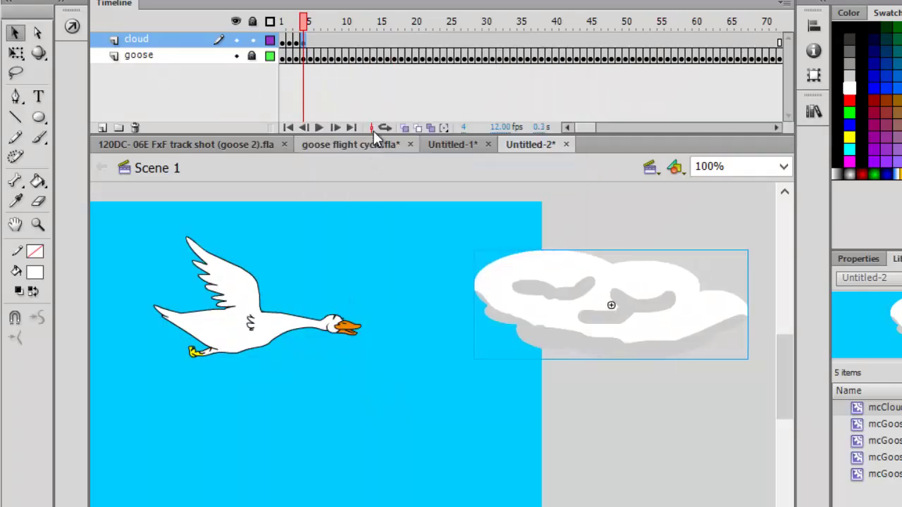
- Continue with keyframes at frames 5–7, shifting the cloud further left each time
right_click(311, 44)
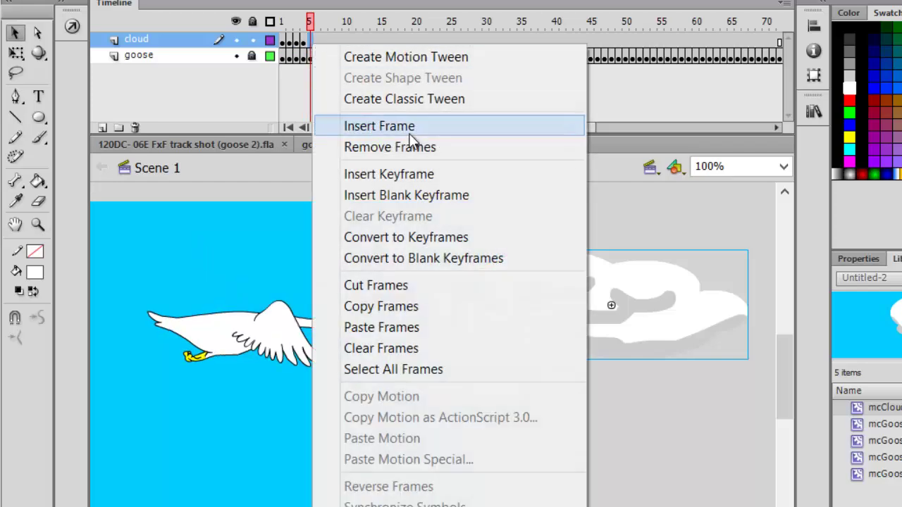
left_click(416, 176)
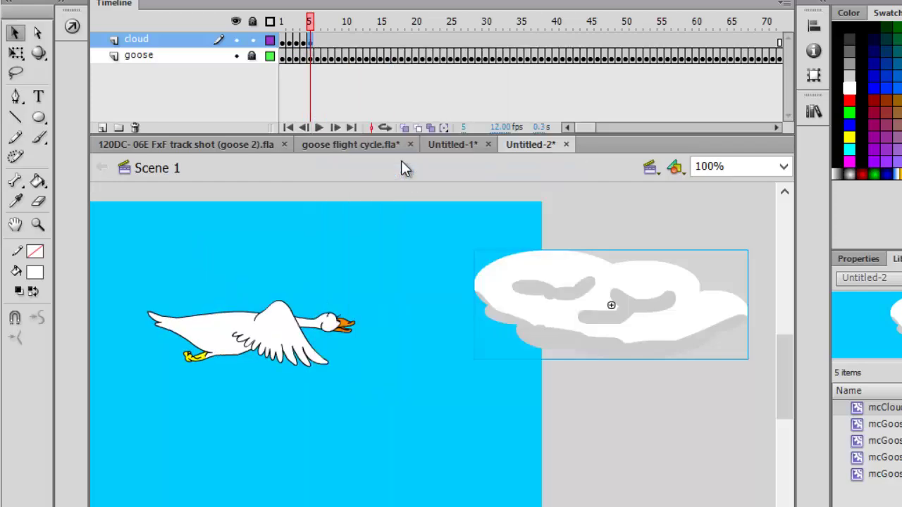
key("Left")
key("Left")
key("Left")
key("Left")
key("Left")
key("Left")
key("Left")
key("Left")
key("Left")
key("Left")
key("Left")
key("Left")
key("Left")
key("Left")
key("Left")
key("Left")
key("Left")
key("Left")
key("Left")
key("Left")
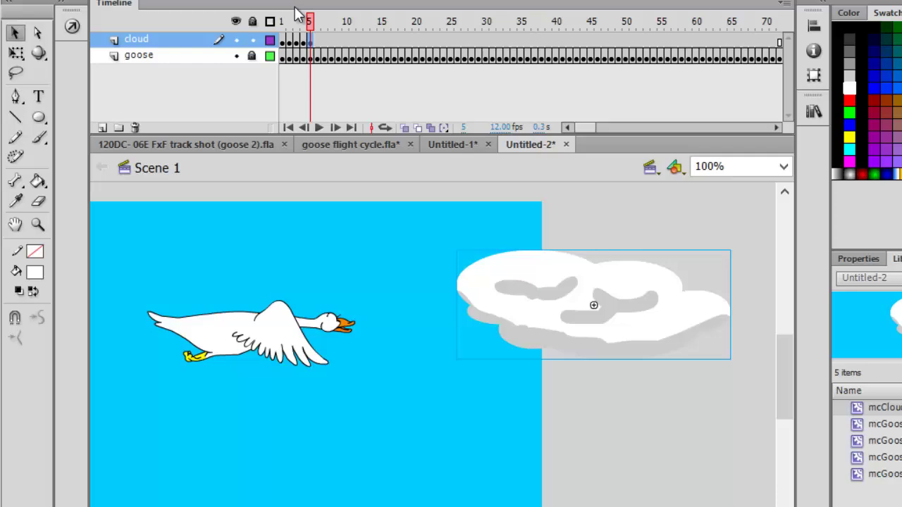
left_click(318, 44)
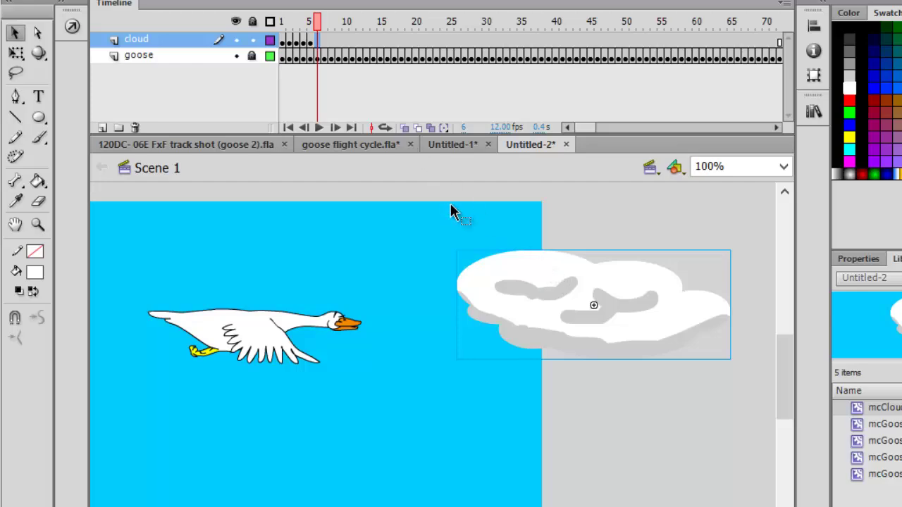
right_click(321, 43)
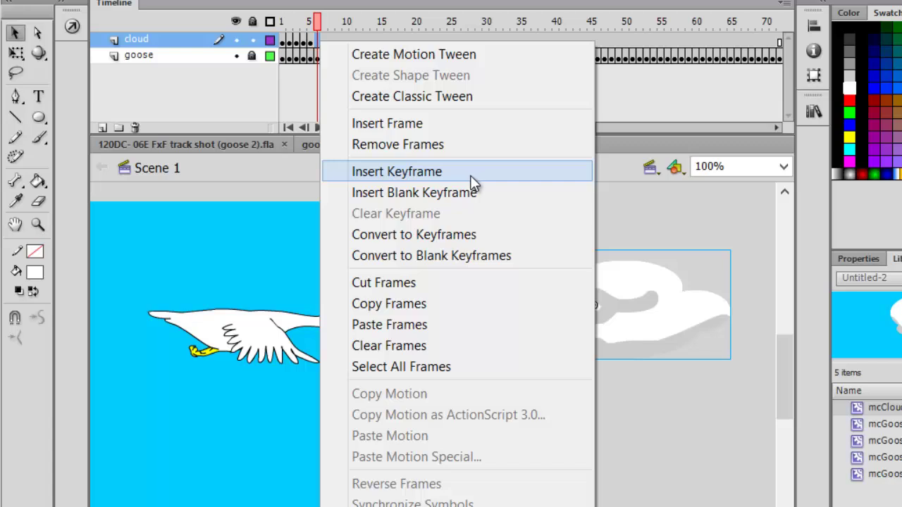
left_click(471, 177)
key("Left")
key("Left")
key("Left")
key("Left")
key("Left")
key("Left")
key("Left")
key("Left")
key("Left")
key("Left")
key("Left")
key("Left")
key("Left")
key("Left")
key("Left")
key("Left")
key("Left")
key("Left")
key("Left")
key("Left")
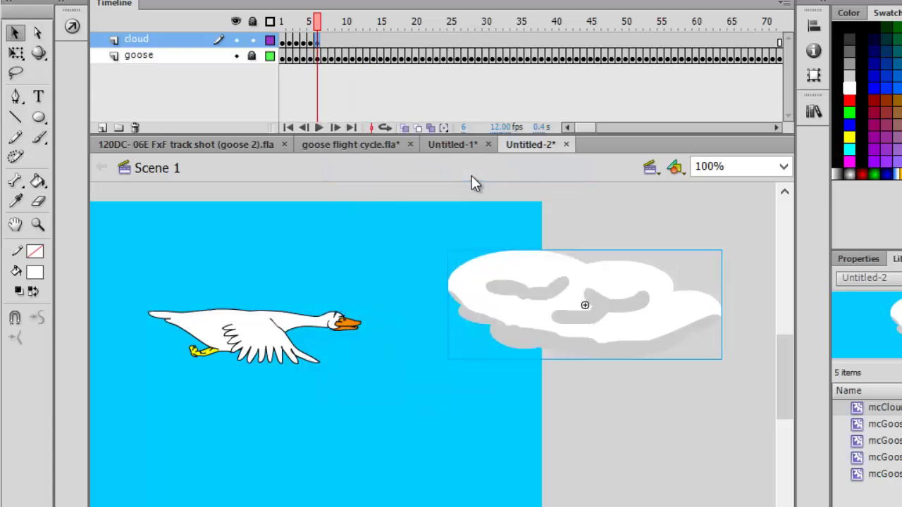
right_click(324, 42)
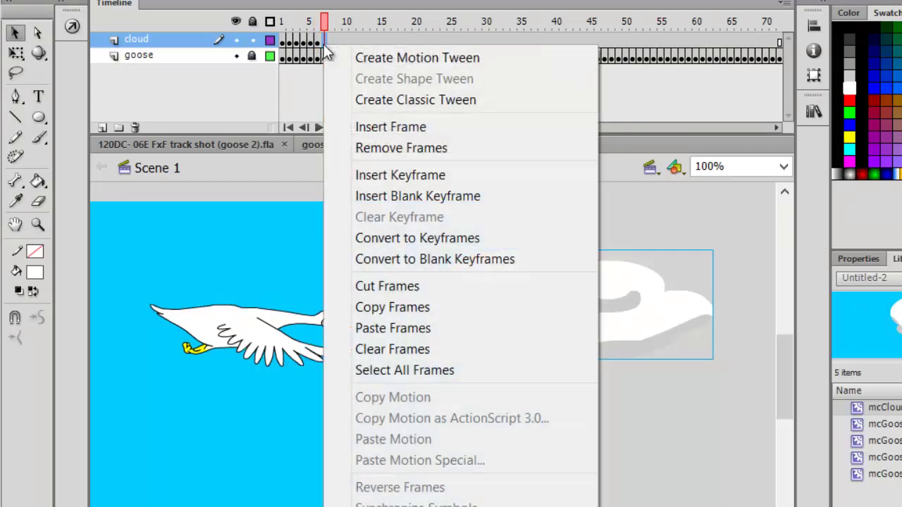
left_click(421, 177)
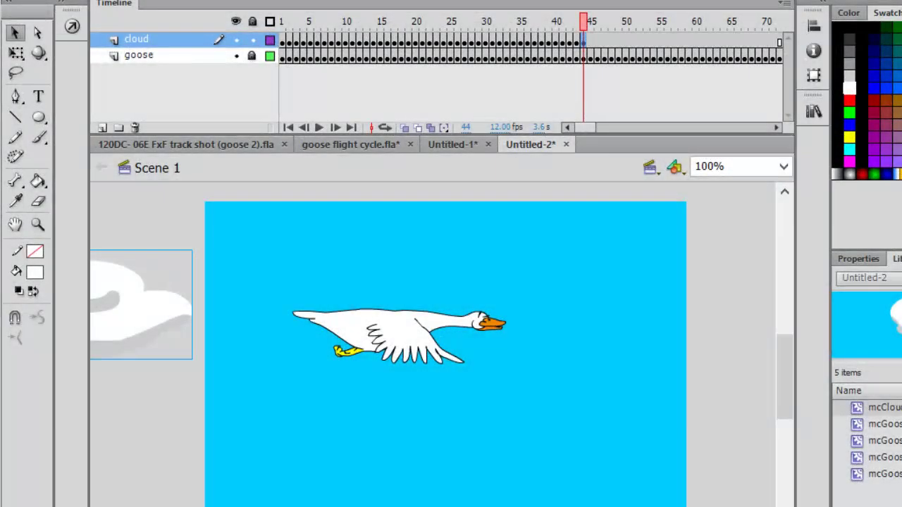
left_click_drag(147, 318, 236, 257)
left_click(349, 0)
mouse_move(677, 118)
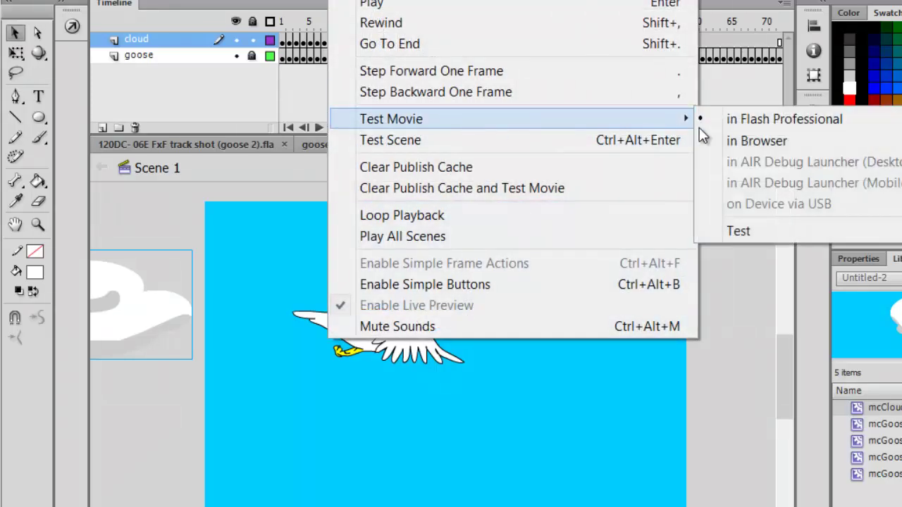
left_click(762, 120)
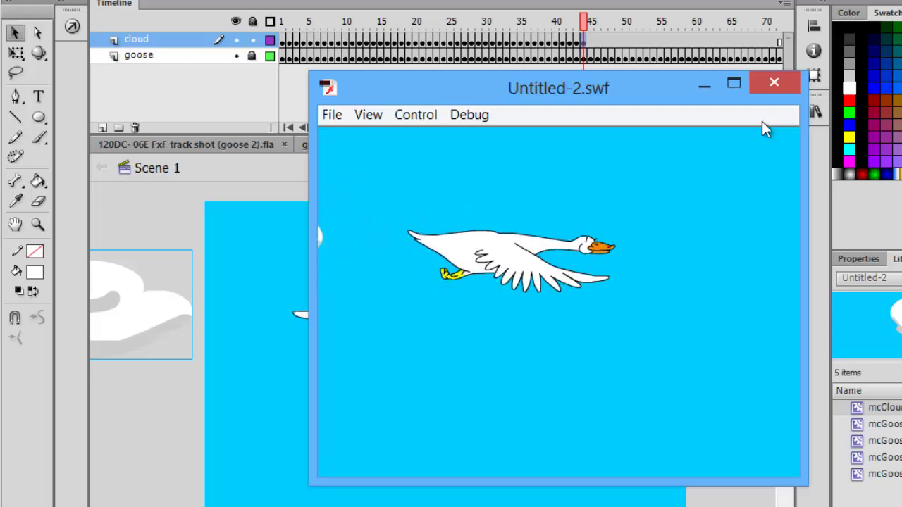
left_click(779, 84)
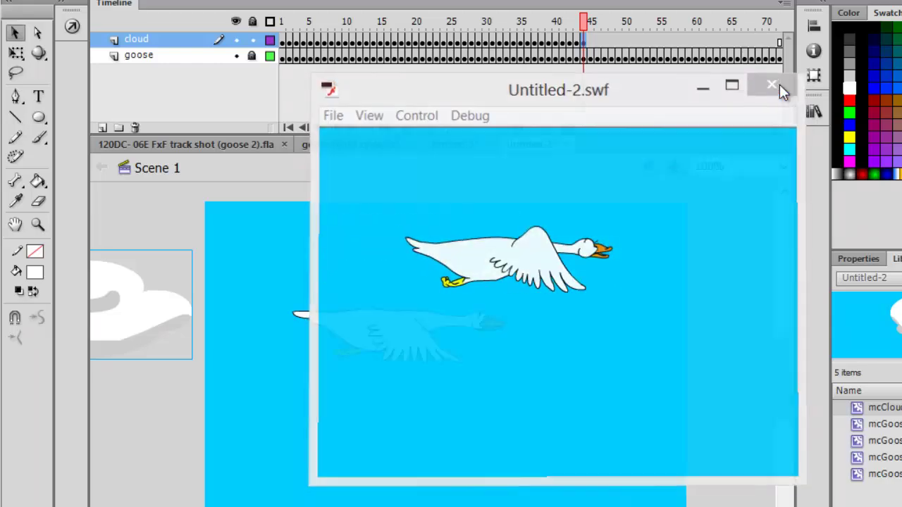
left_click_drag(162, 51, 162, 70)
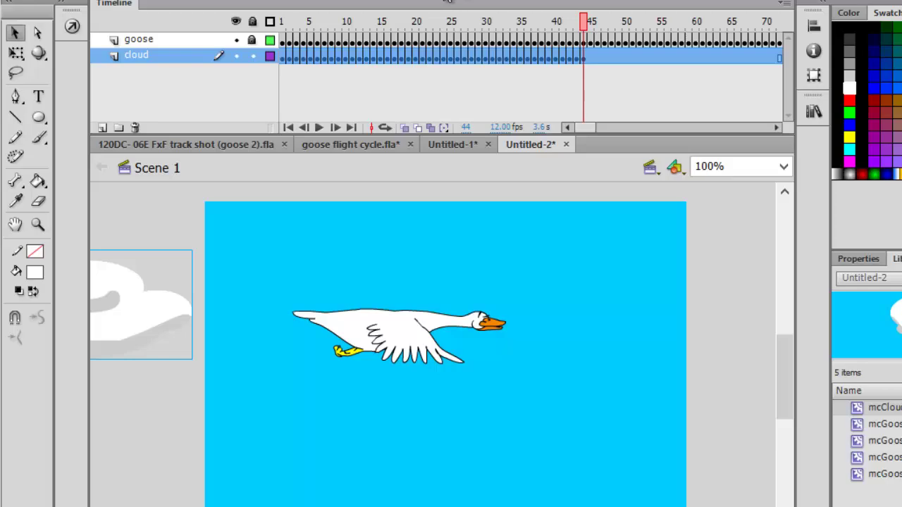
left_click(348, 0)
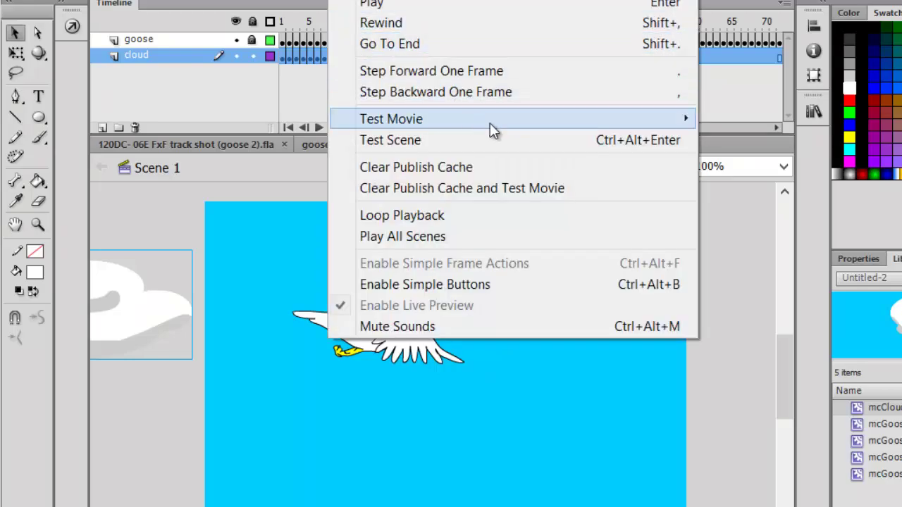
mouse_move(490, 121)
left_click(779, 119)
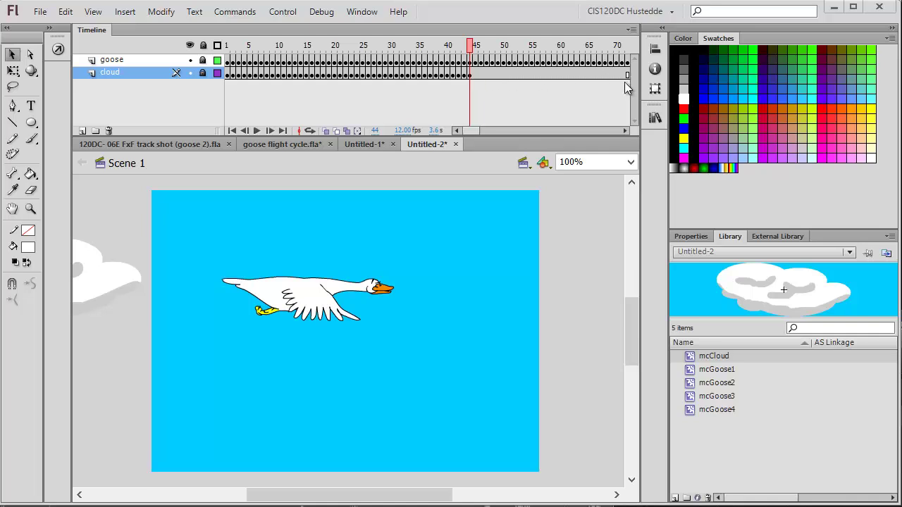
- Create a new layer and name it cloud2
left_click(82, 131)
double_click(113, 72)
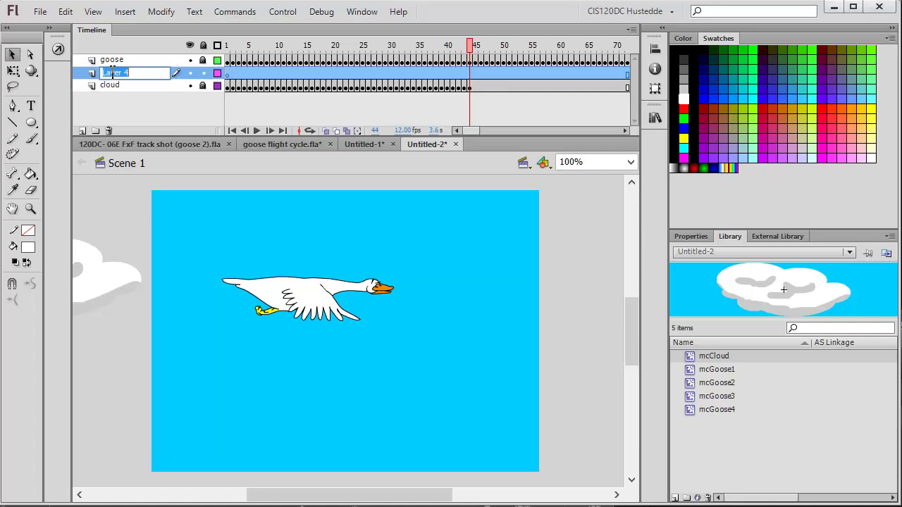
type("cloud2")
left_click(226, 85)
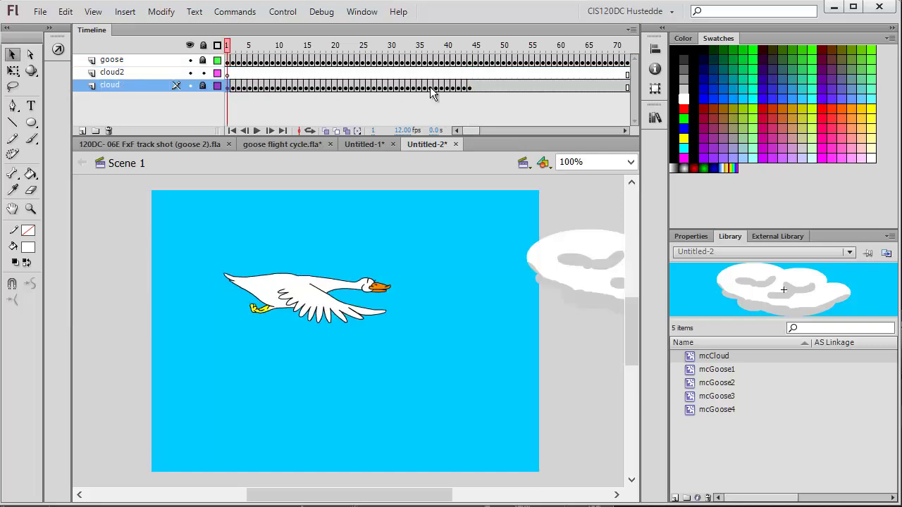
- Select all of the cloud layer's frames and copy them
left_click(465, 85, "shift")
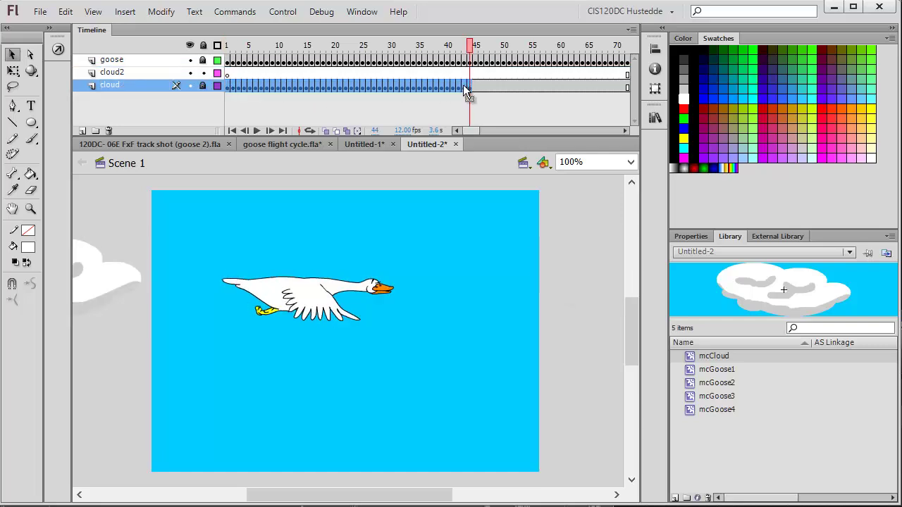
right_click(370, 88)
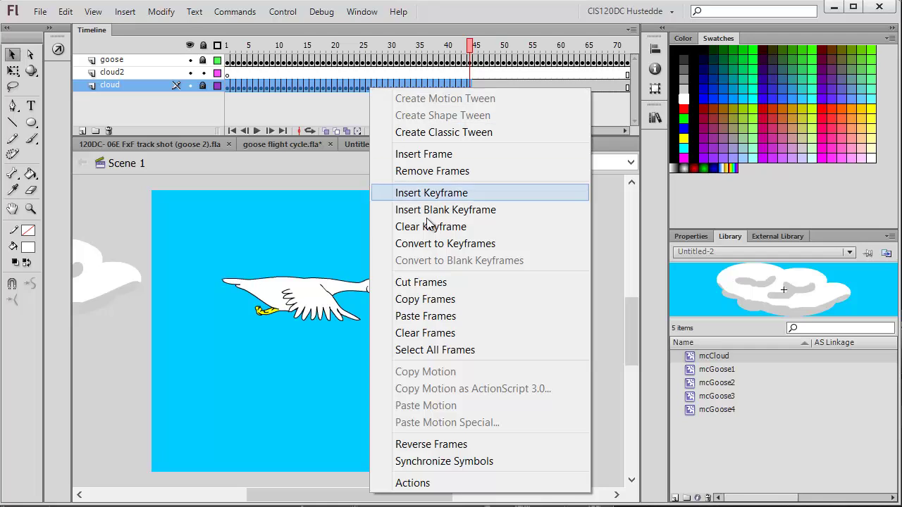
left_click(449, 303)
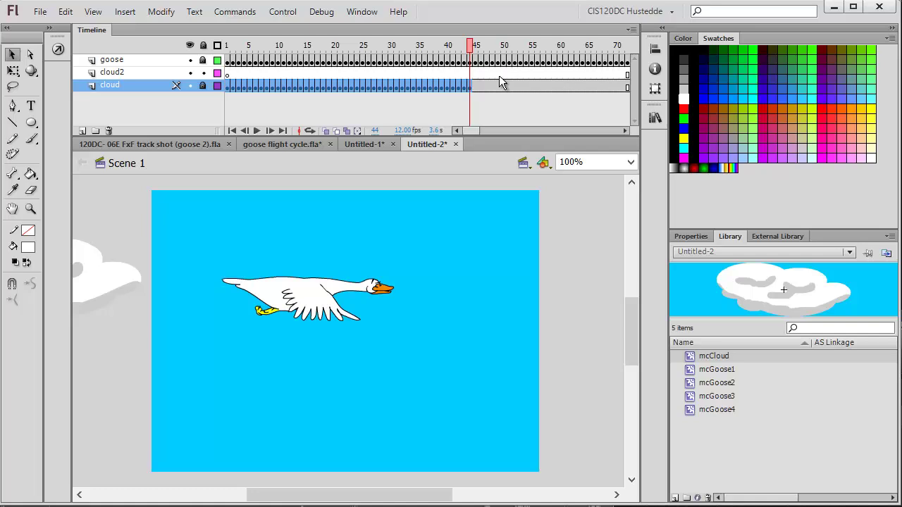
- Paste the copied cloud frames onto the cloud2 layer beginning at frame 27
left_click(374, 70)
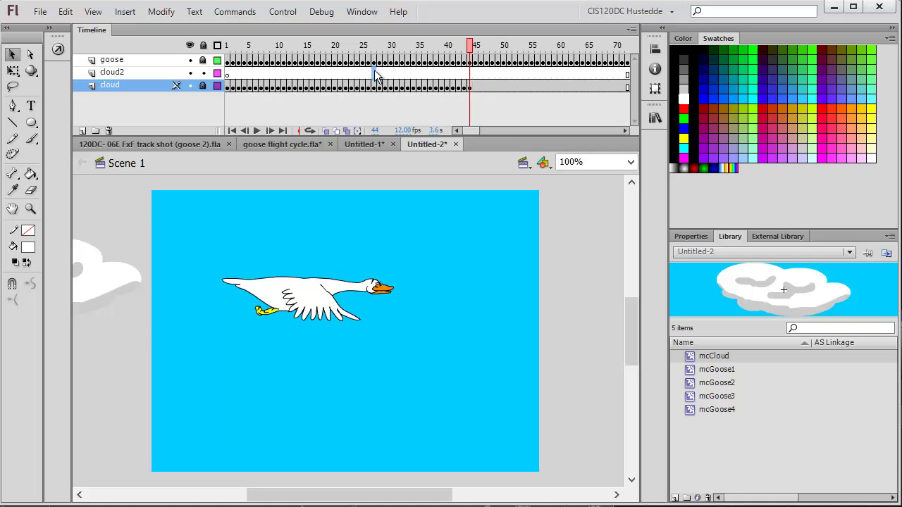
right_click(375, 74)
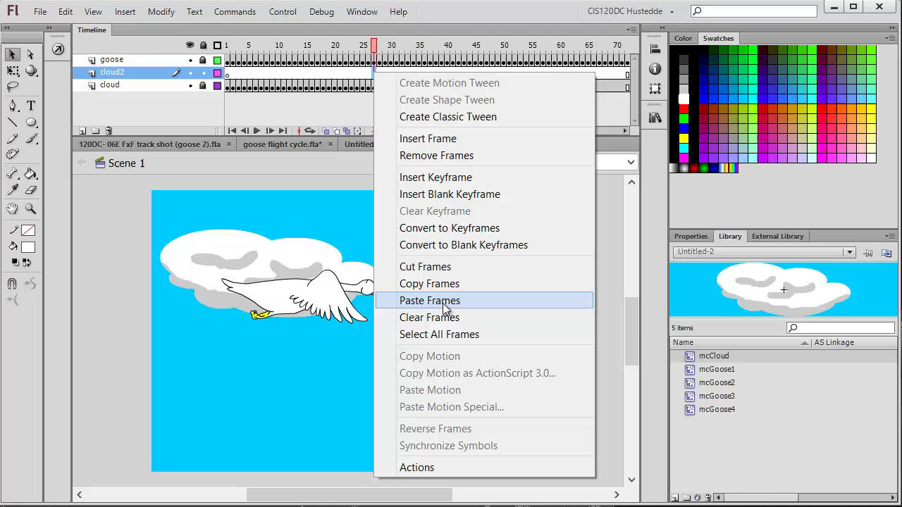
left_click(443, 303)
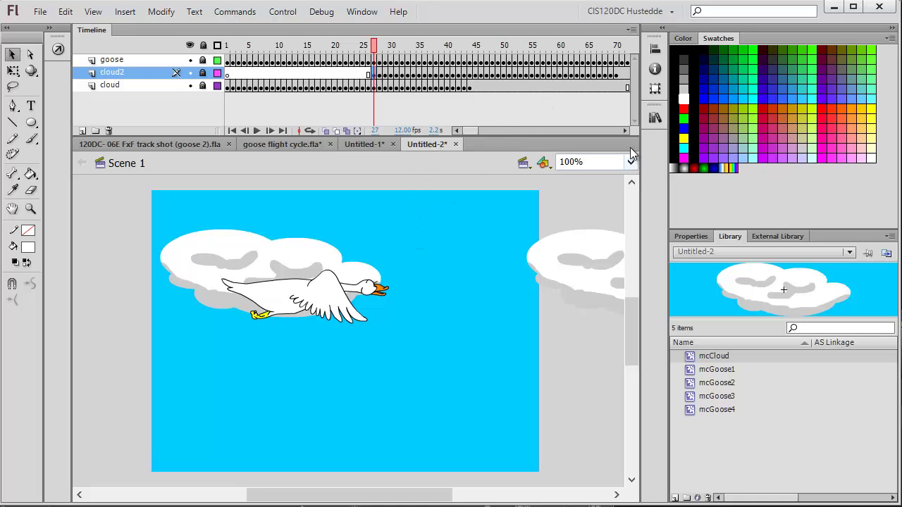
left_click(624, 130)
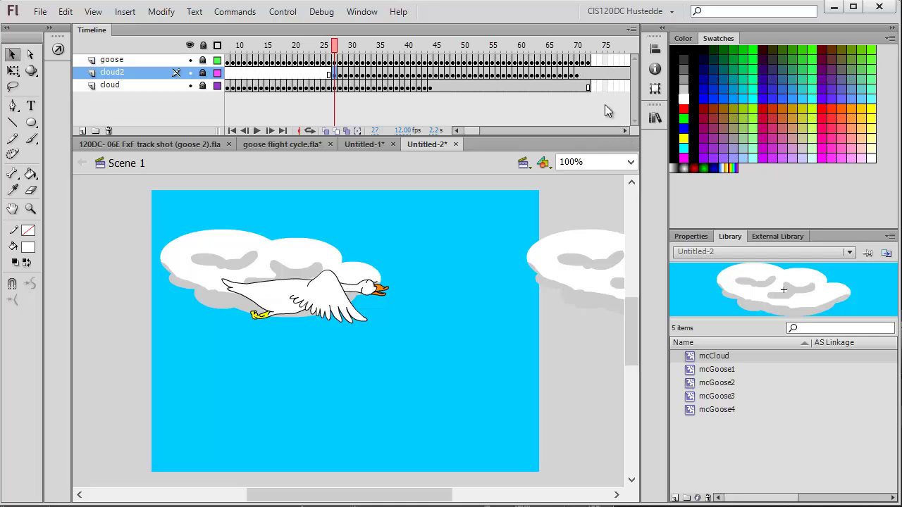
left_click_drag(476, 129, 488, 131)
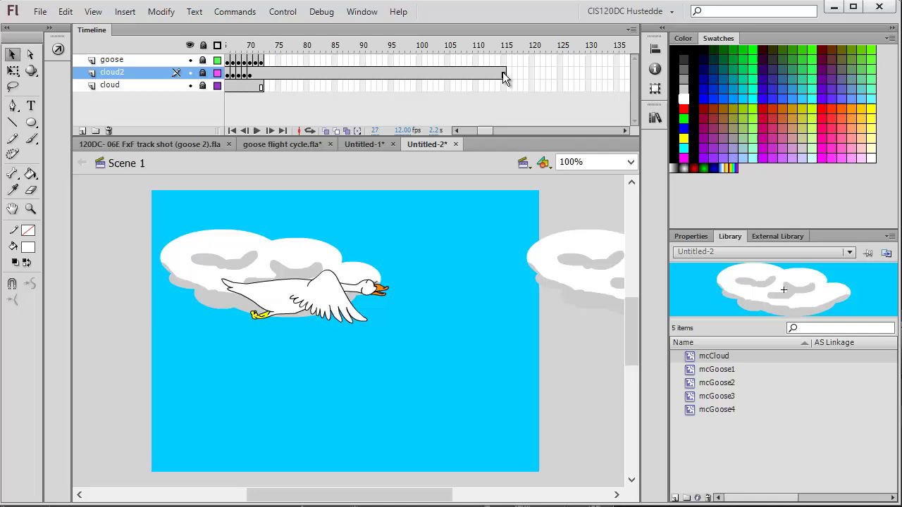
- Remove cloud2 frames 73 through 115 so the layer ends at frame 72
left_click(260, 72)
left_click(265, 72)
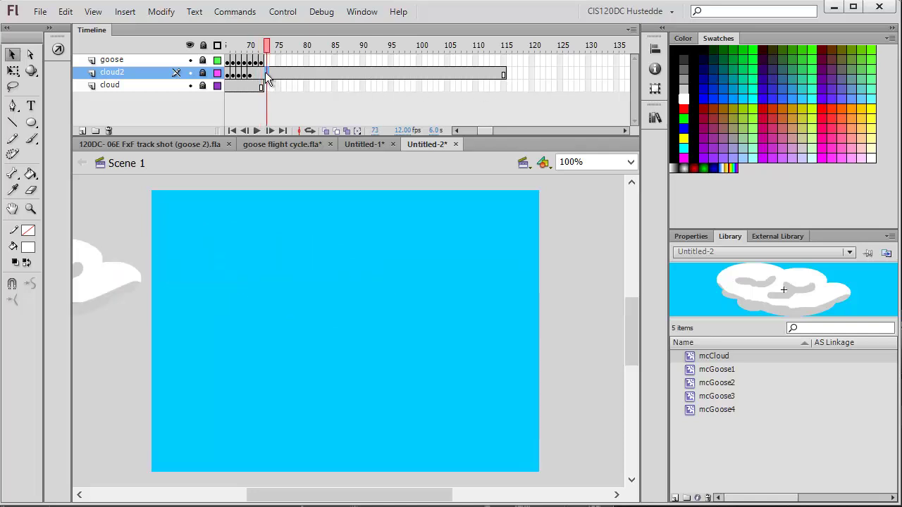
left_click(502, 73, "shift")
right_click(500, 73)
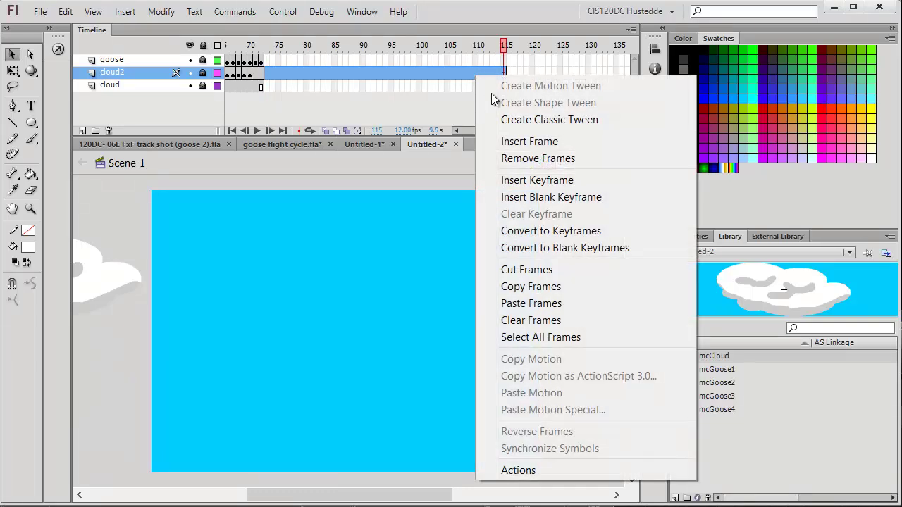
left_click(525, 158)
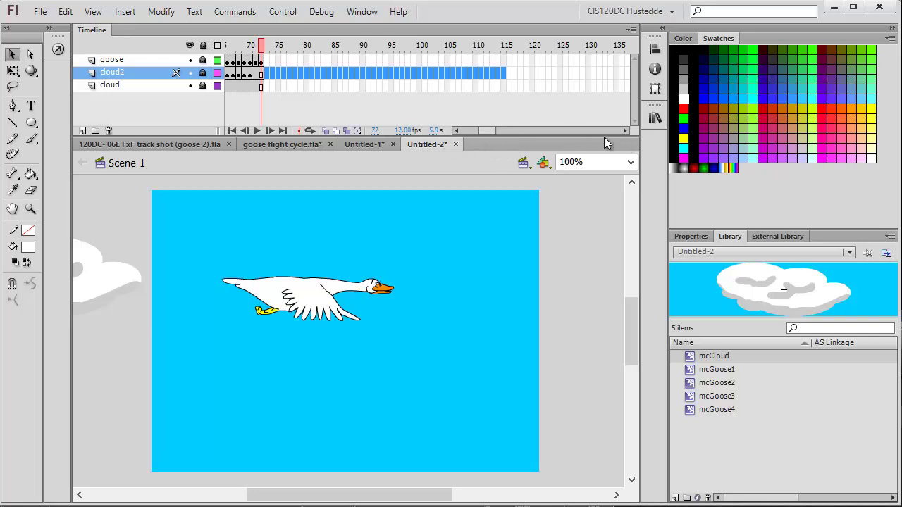
- Scrub the playhead from frame 9 onward to check the goose and both clouds
left_click_drag(488, 130, 474, 130)
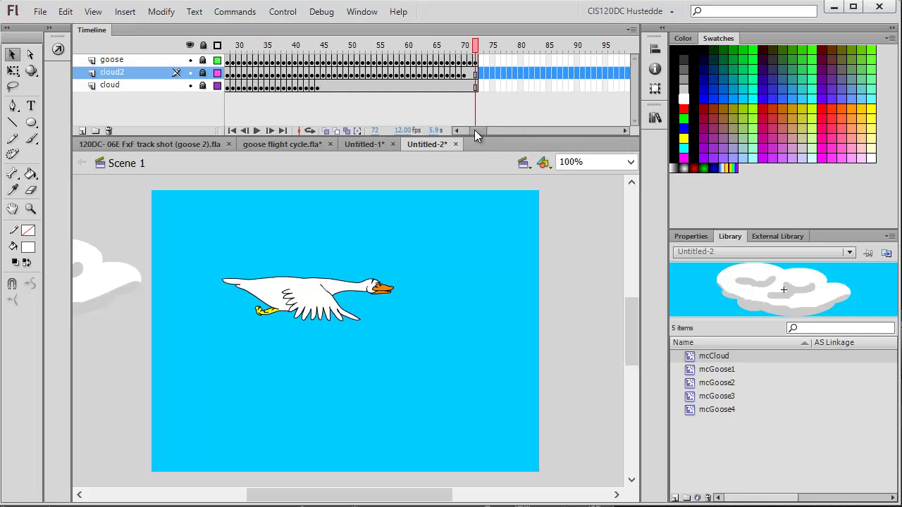
left_click(238, 45)
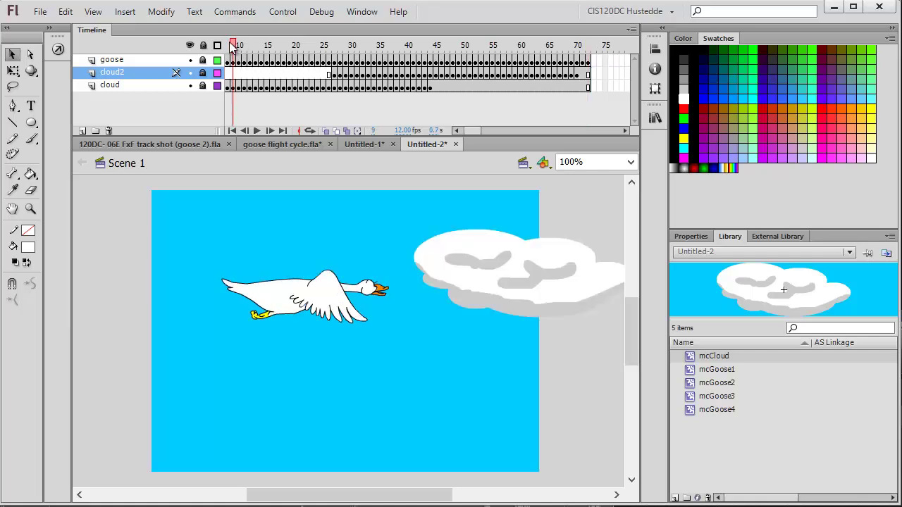
left_click_drag(236, 45, 351, 59)
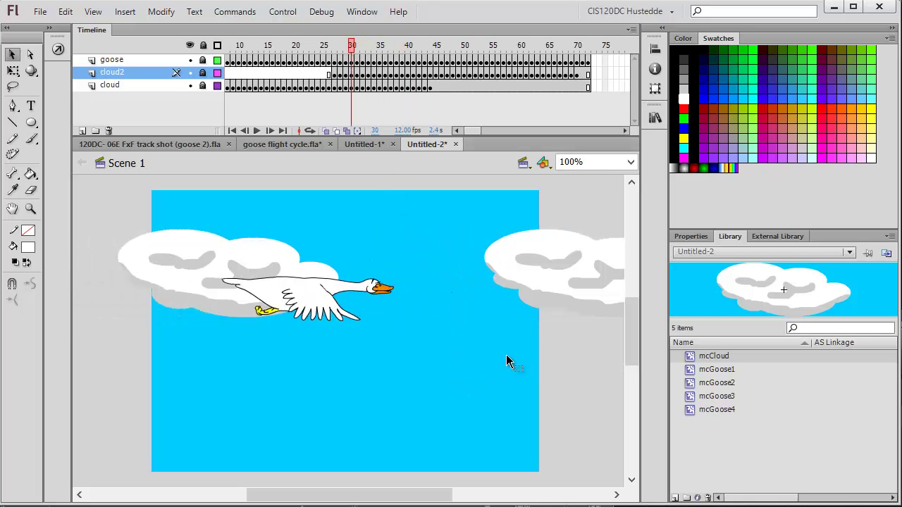
- Select cloud2 frames 27–70 with Edit Multiple Frames on, hide other layers, and nudge all clouds down
left_click(335, 76)
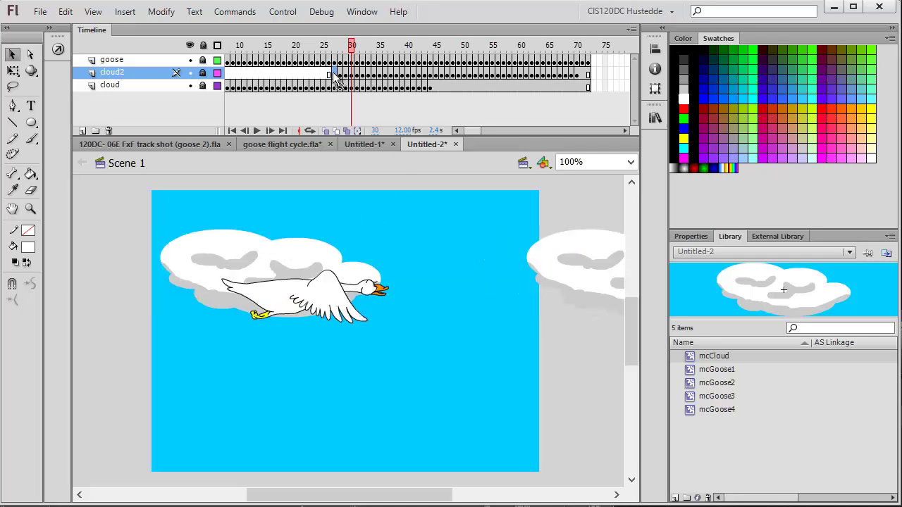
left_click(576, 74, "shift")
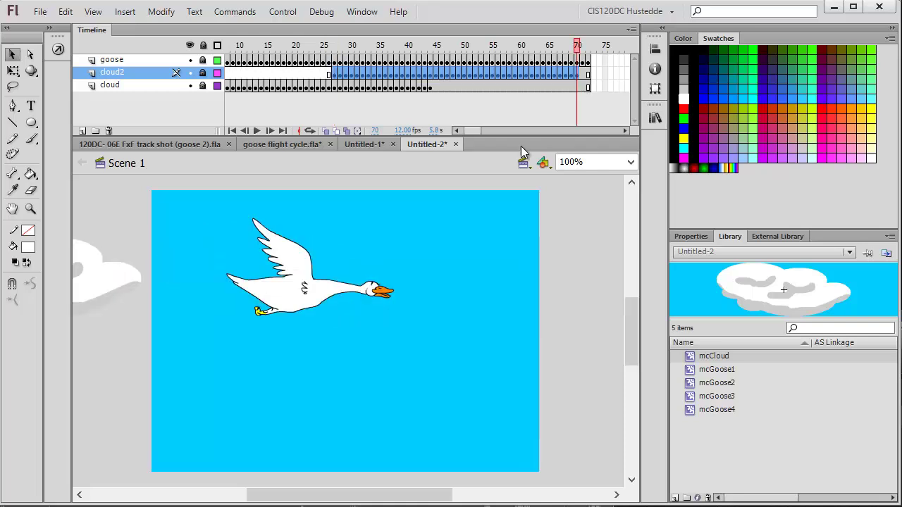
left_click(348, 132)
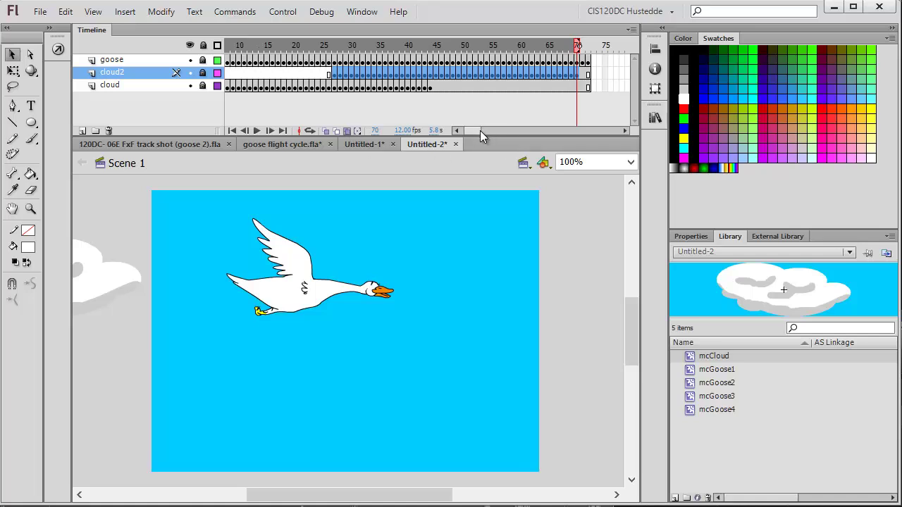
left_click(202, 73)
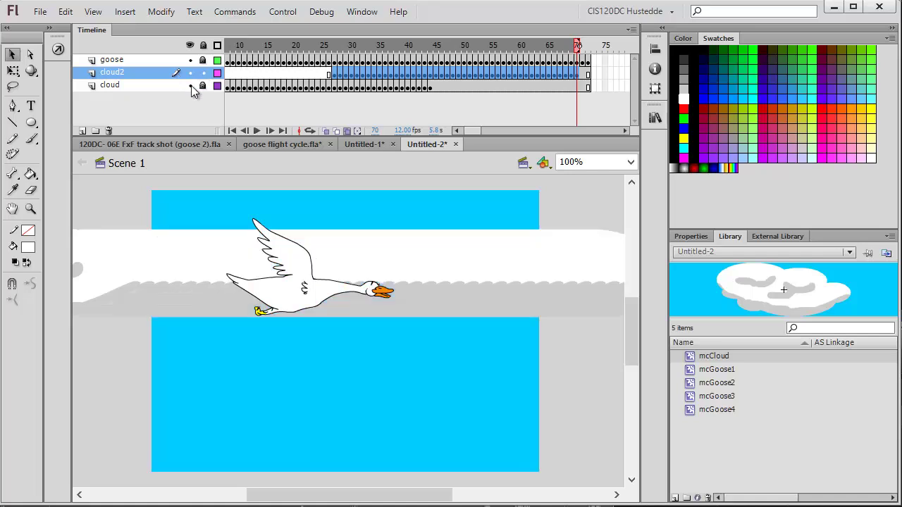
left_click(189, 86)
left_click(188, 60)
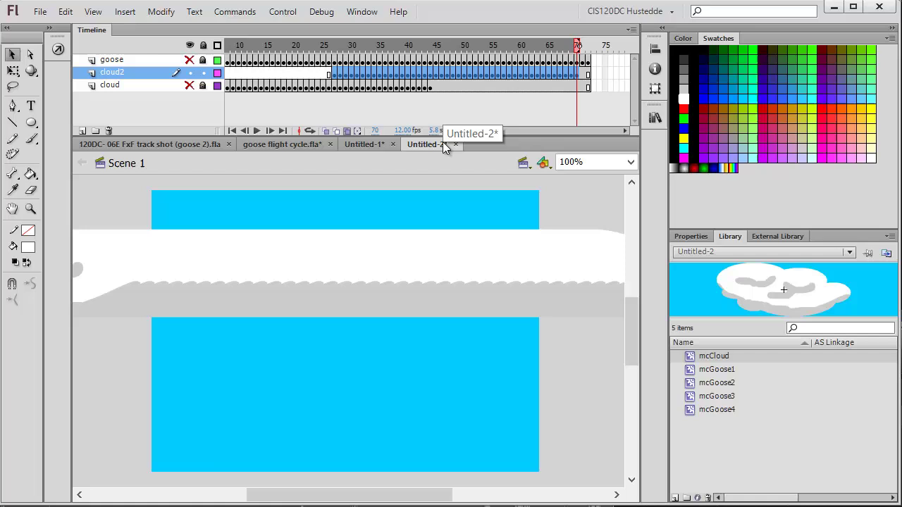
key("ctrl+a")
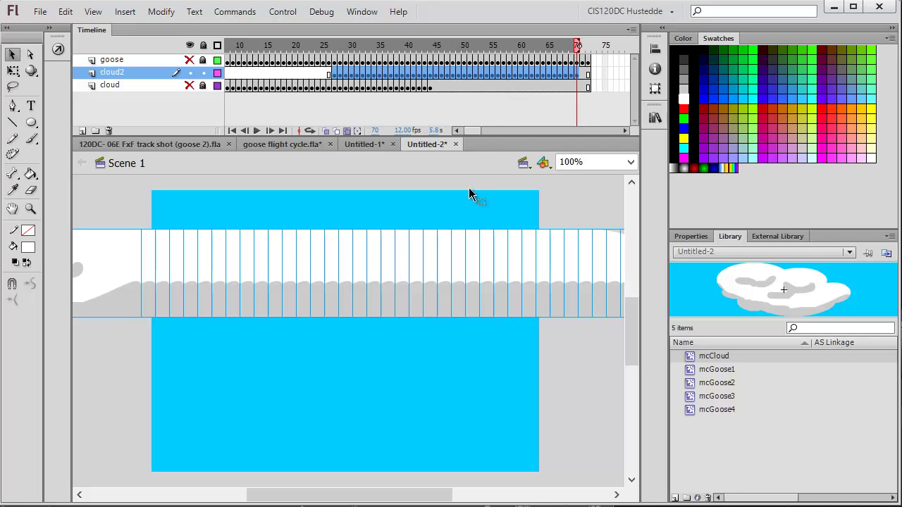
key("shift+Down")
key("shift+Down")
key("shift+Down")
key("shift+Down")
key("shift+Down")
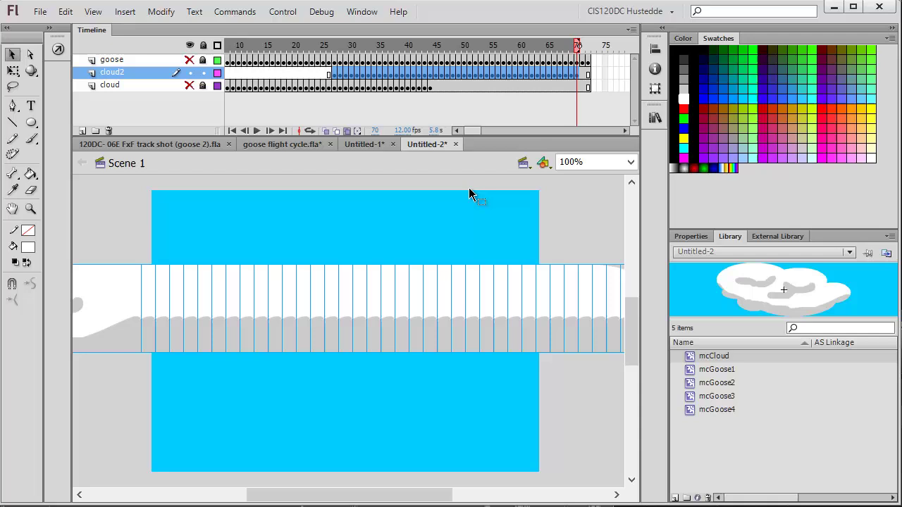
key("shift+Down")
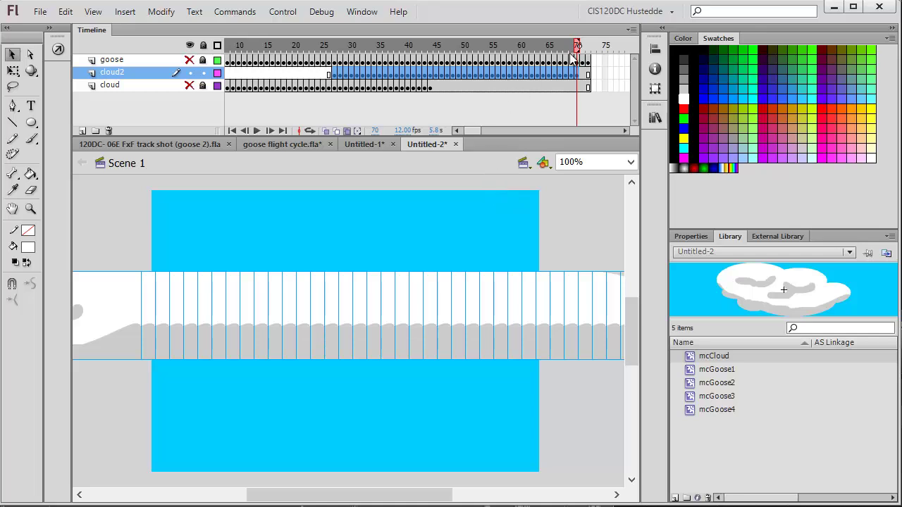
- Turn off Edit Multiple Frames and run Control > Test Movie to preview Untitled-2.swf
left_click(345, 131)
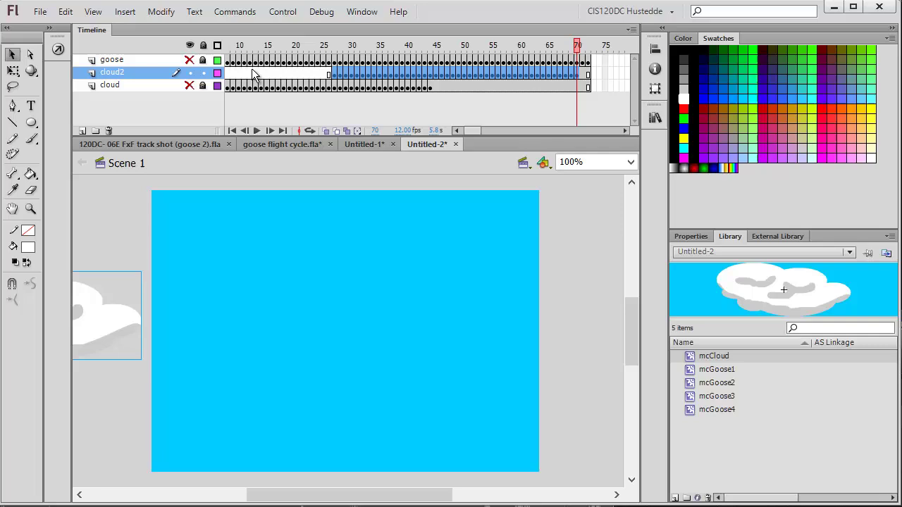
left_click(277, 12)
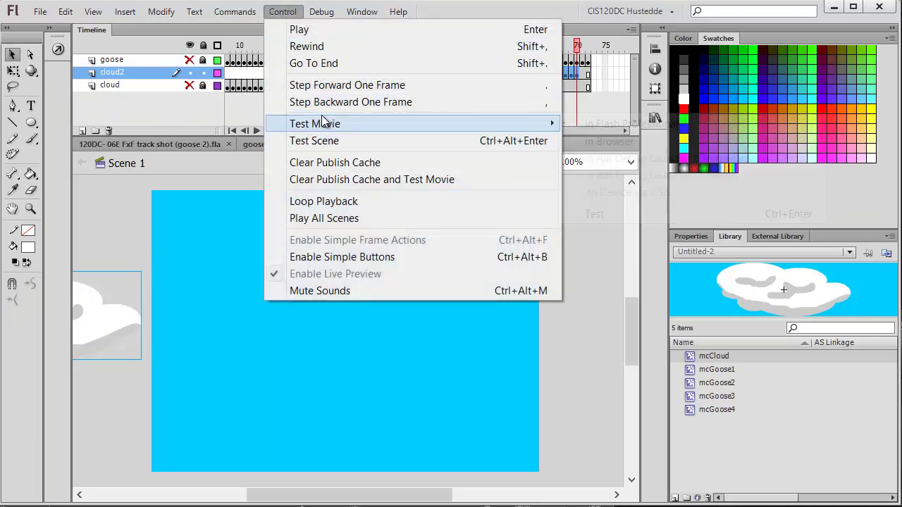
mouse_move(421, 124)
left_click(610, 126)
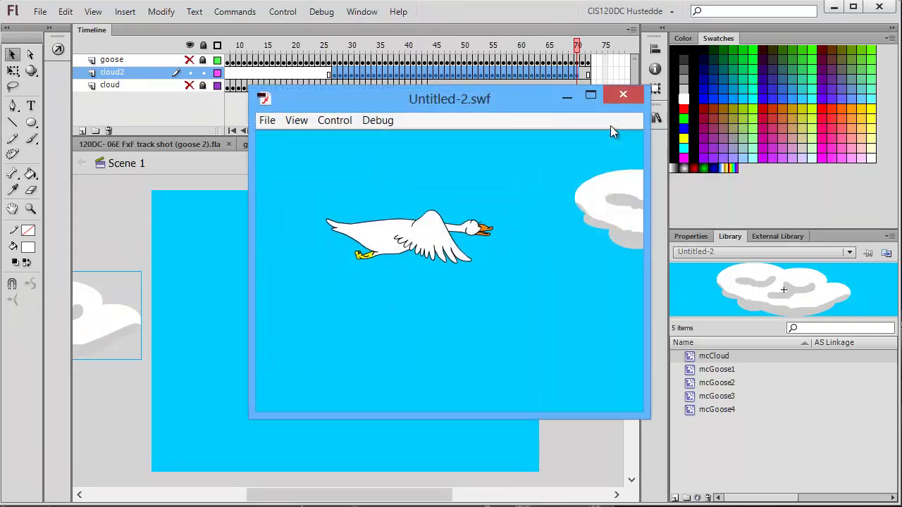